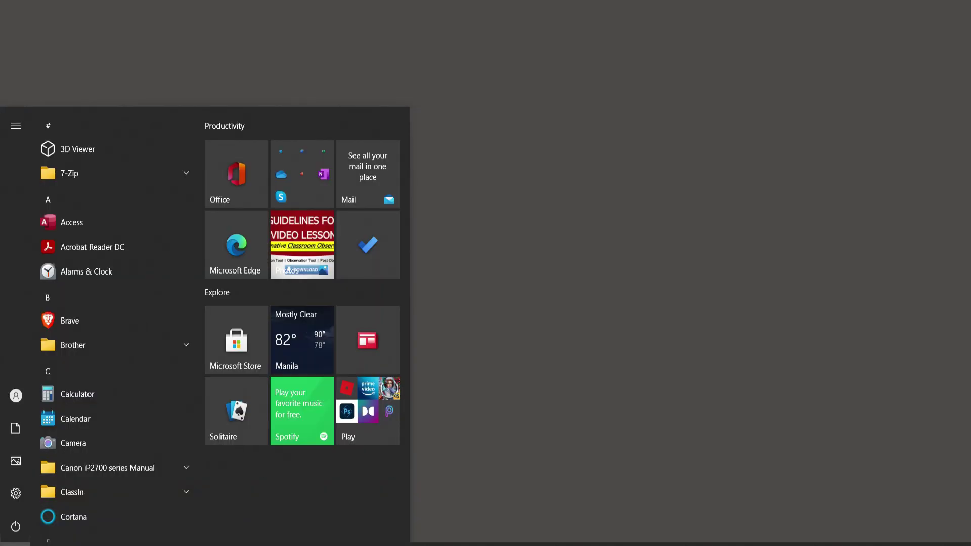
Step: Search the Start menu for Access and launch Microsoft Access
{"action": "type", "text": "a"}
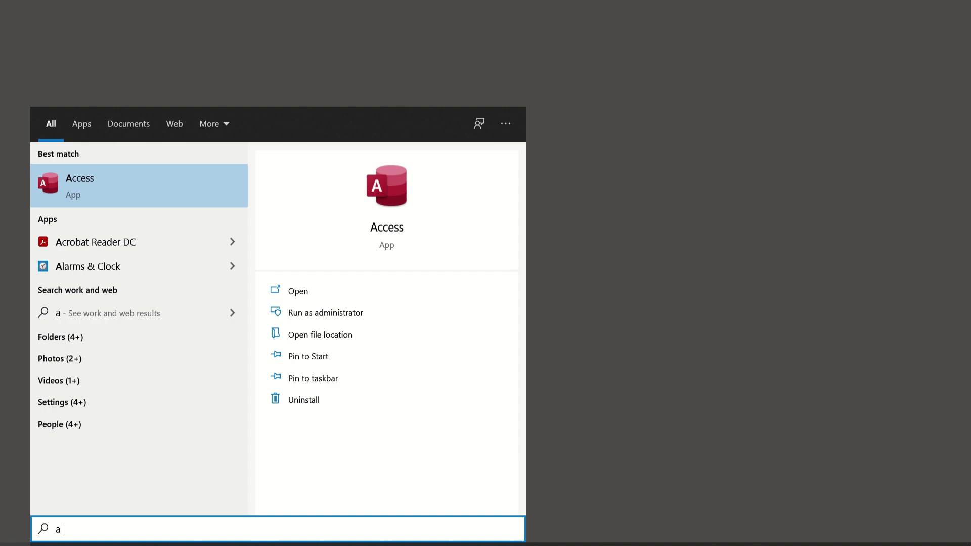
{"action": "left_click", "coordinate": [113, 192]}
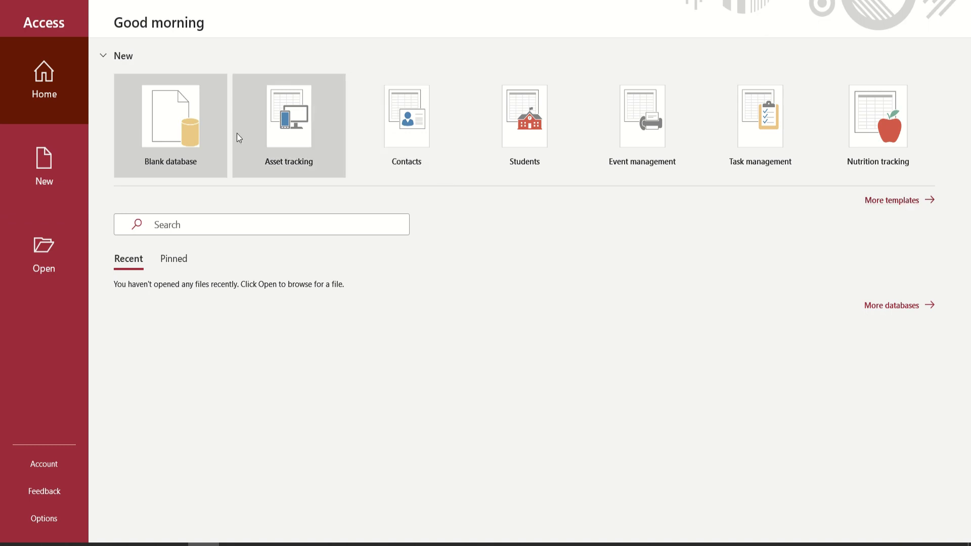
Step: Create a blank database with the default name Database1.accdb
{"action": "left_click", "coordinate": [193, 112]}
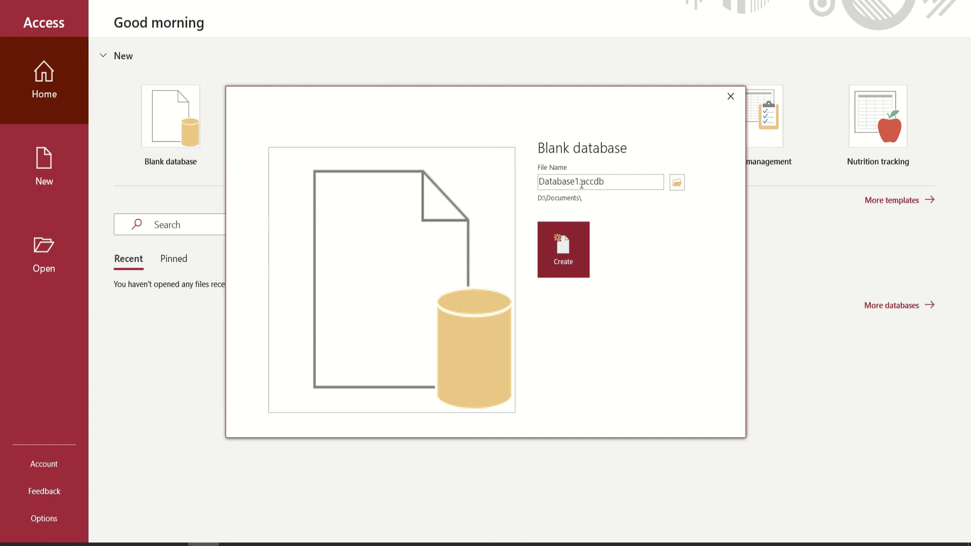
{"action": "left_click", "coordinate": [576, 183]}
{"action": "left_click", "coordinate": [638, 181]}
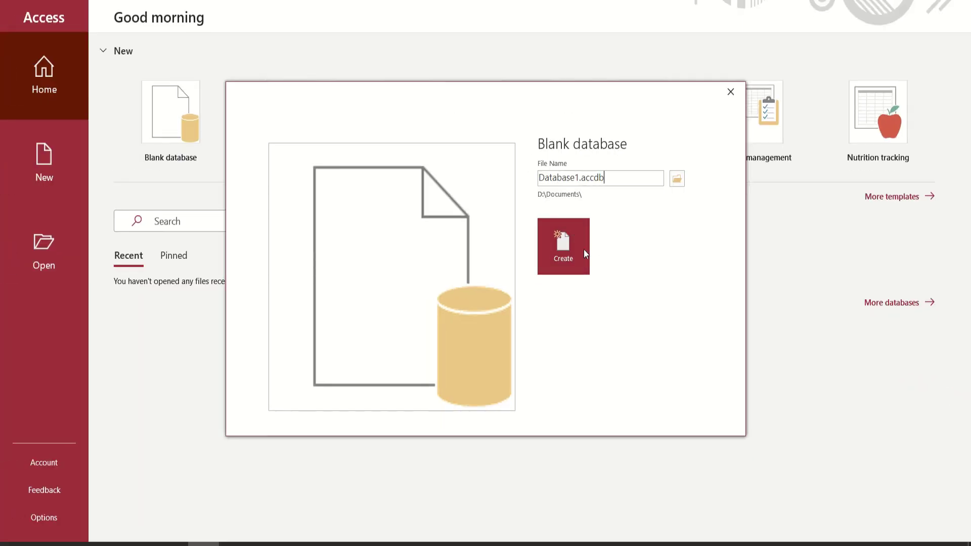
{"action": "left_click", "coordinate": [572, 250]}
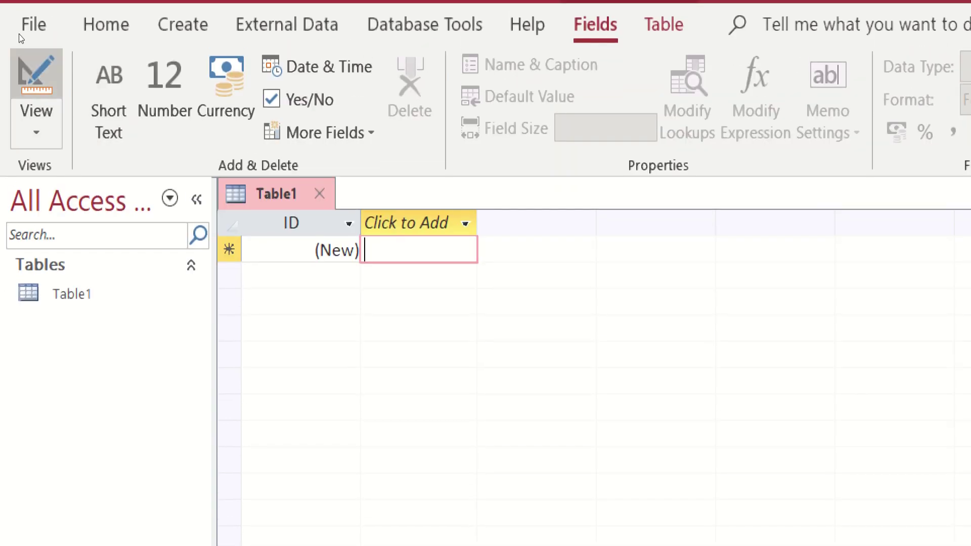
Step: Look at the File backstage, then browse the Home tab's View and Paste options without changing anything
{"action": "left_click", "coordinate": [30, 21]}
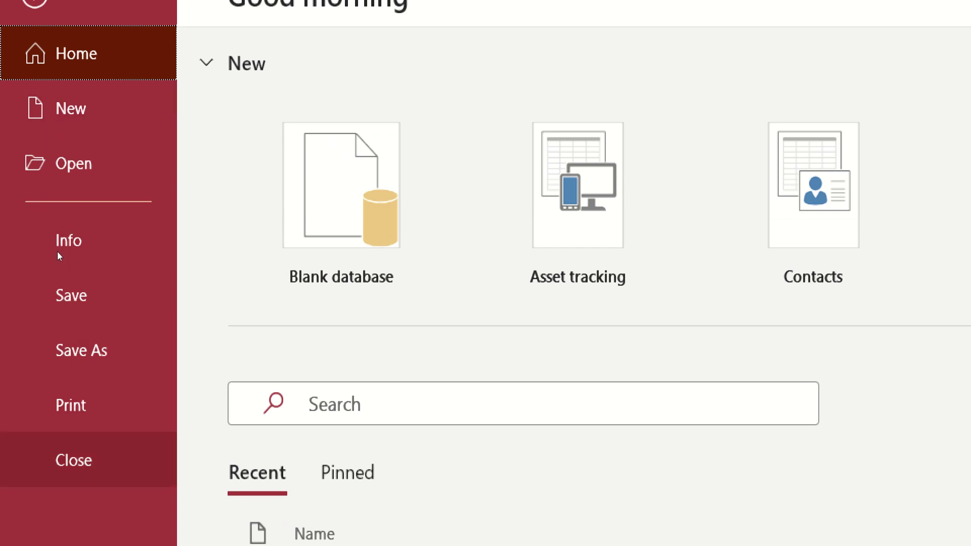
{"action": "key", "text": "Escape"}
{"action": "key", "text": "Right"}
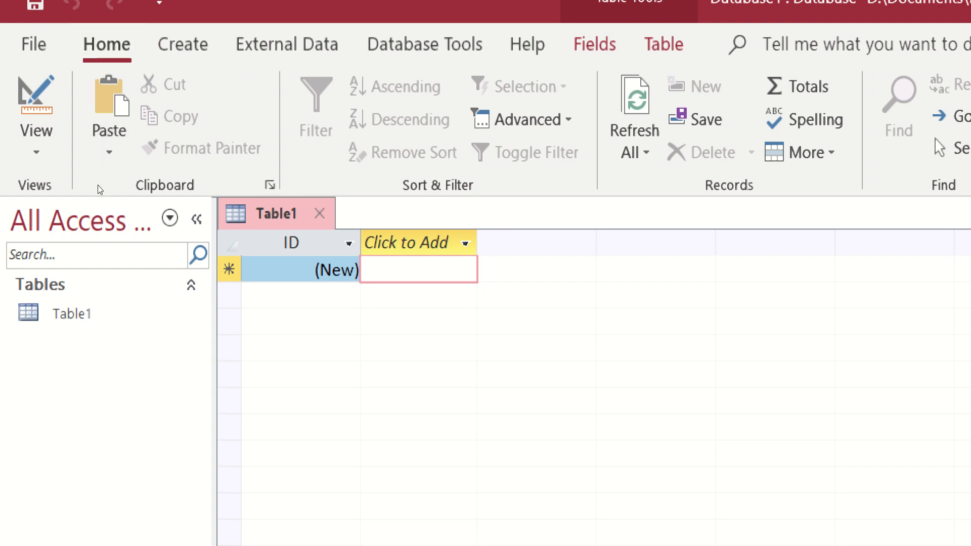
{"action": "left_click", "coordinate": [20, 78]}
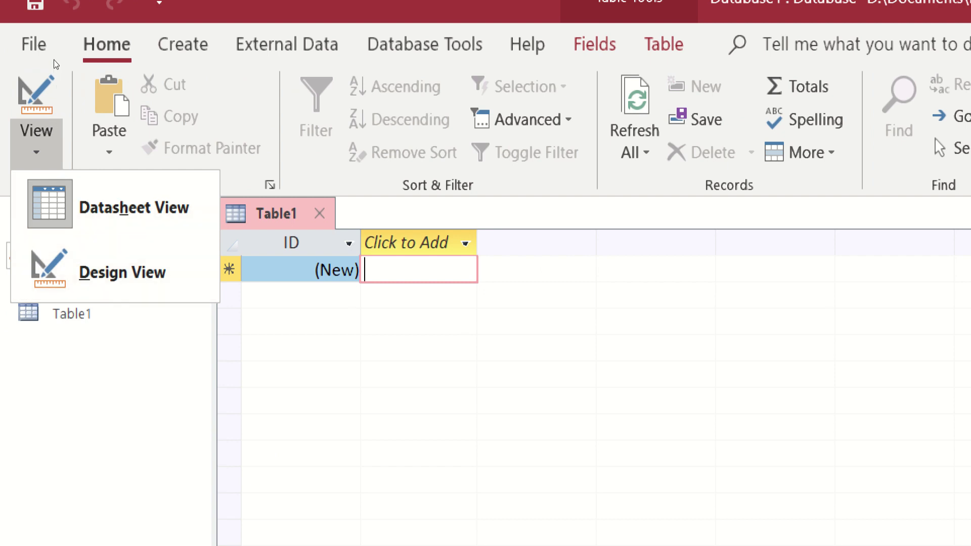
{"action": "key", "text": "Right"}
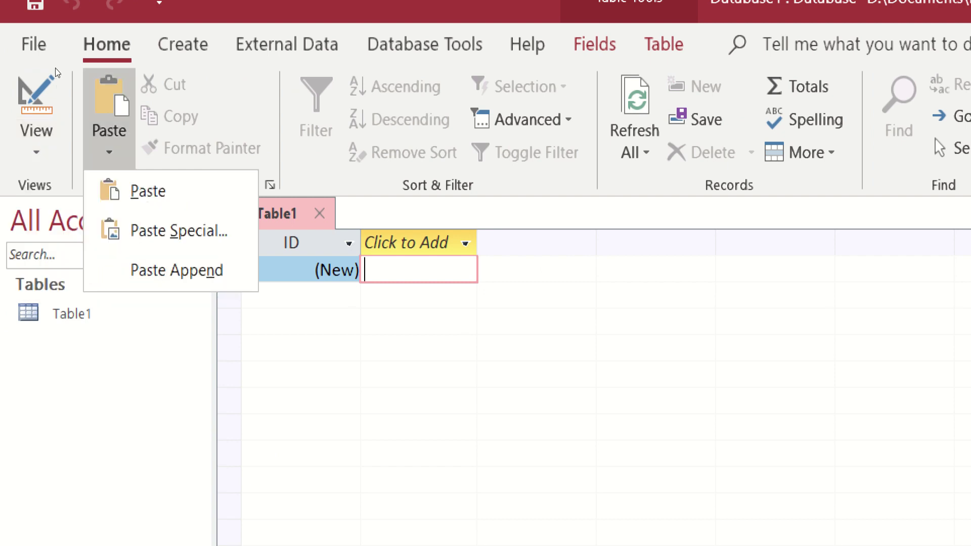
{"action": "key", "text": "Escape"}
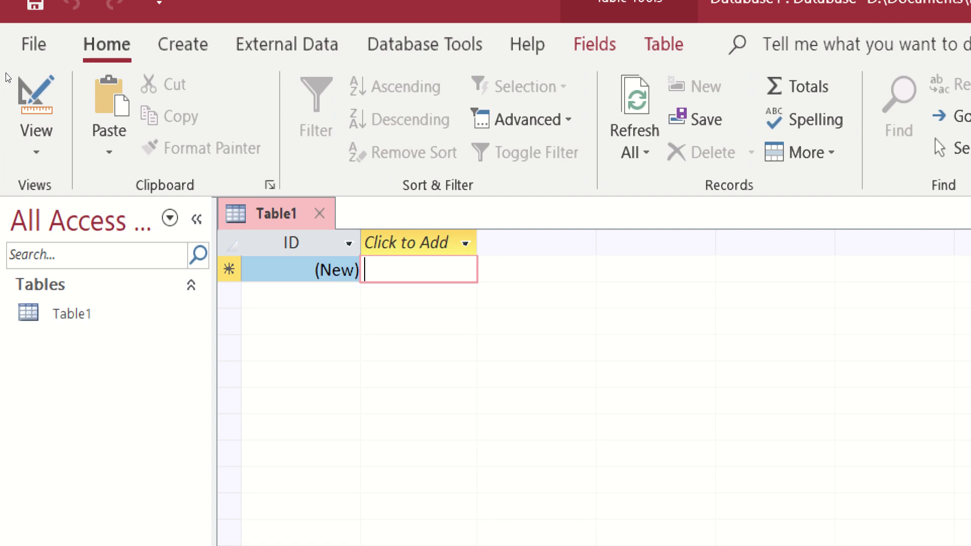
Step: Browse the Create tab's Application Parts gallery and SharePoint Lists options without adding anything
{"action": "left_click", "coordinate": [182, 45]}
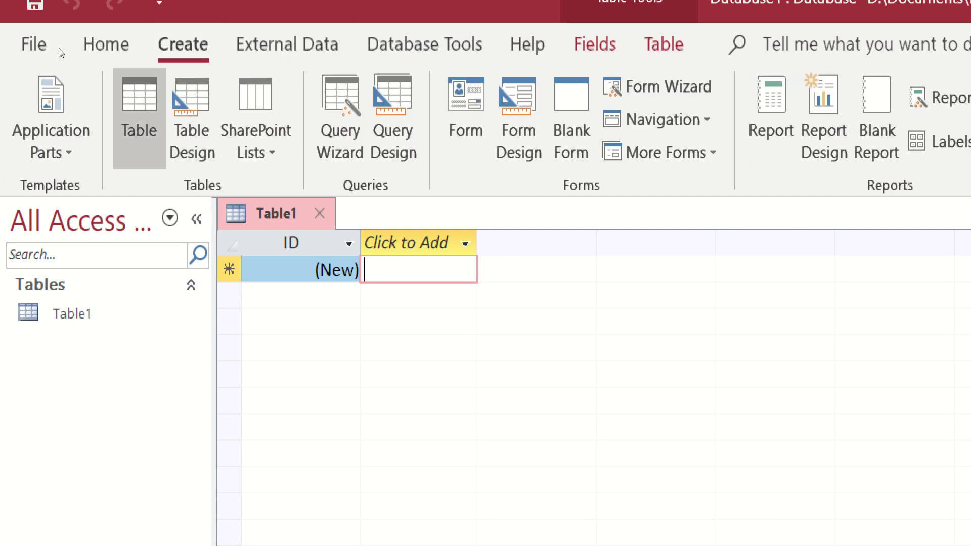
{"action": "left_click", "coordinate": [36, 75]}
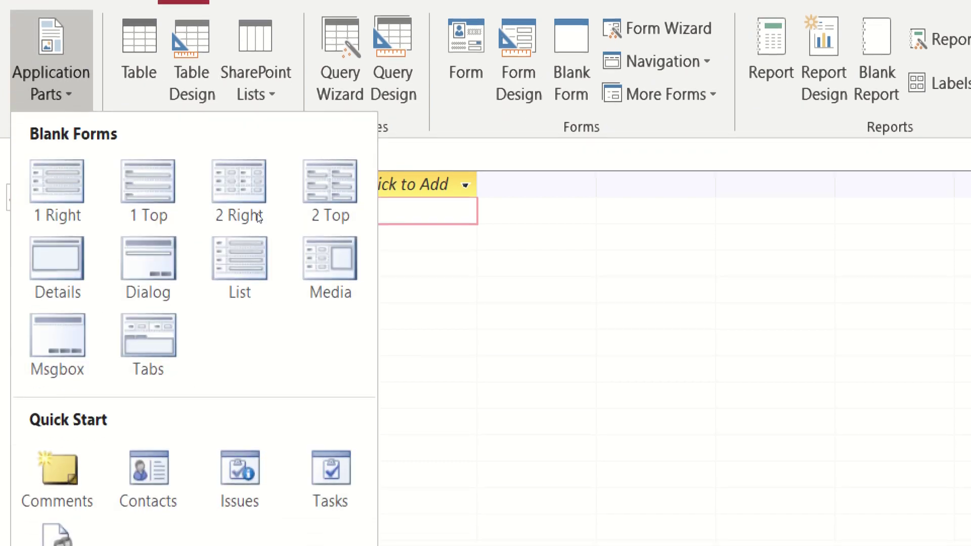
{"action": "left_click", "coordinate": [302, 233]}
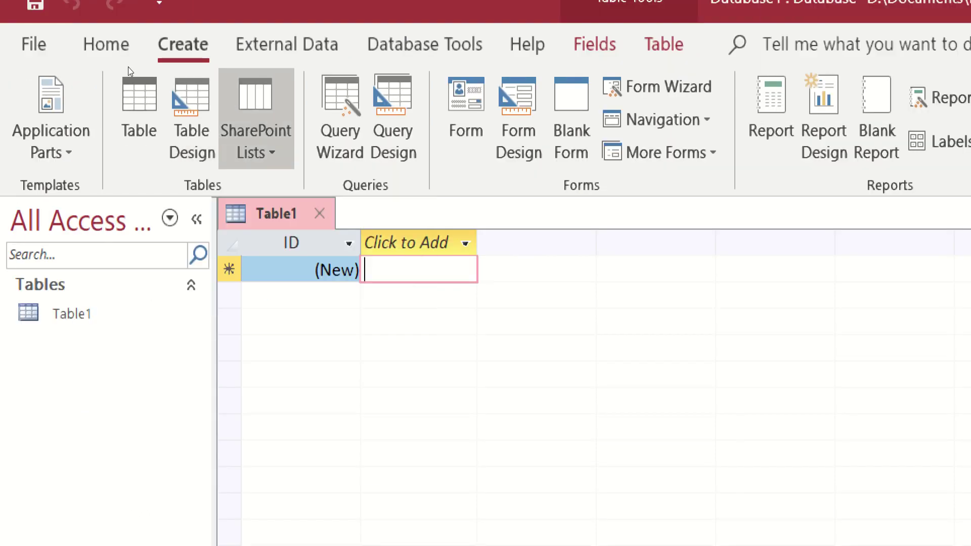
{"action": "left_click", "coordinate": [255, 132]}
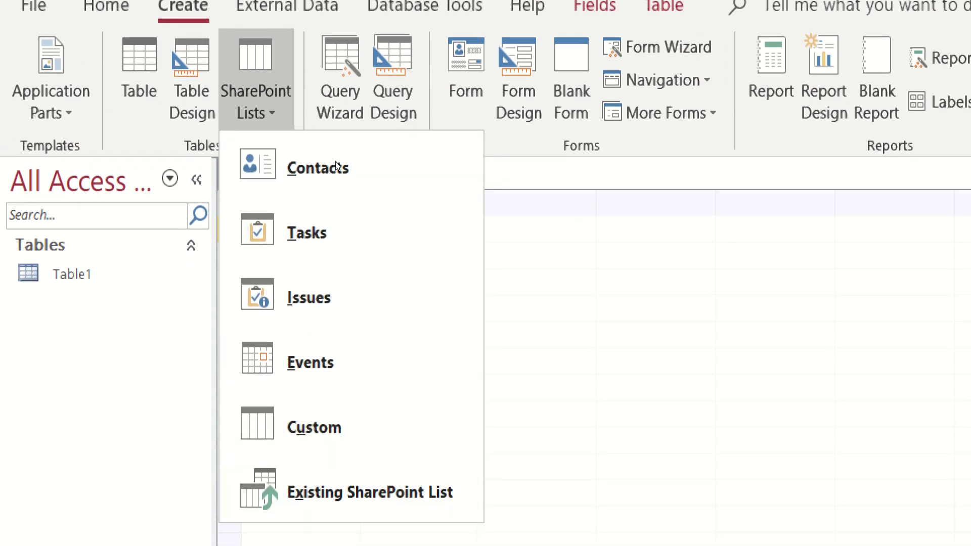
{"action": "key", "text": "Escape"}
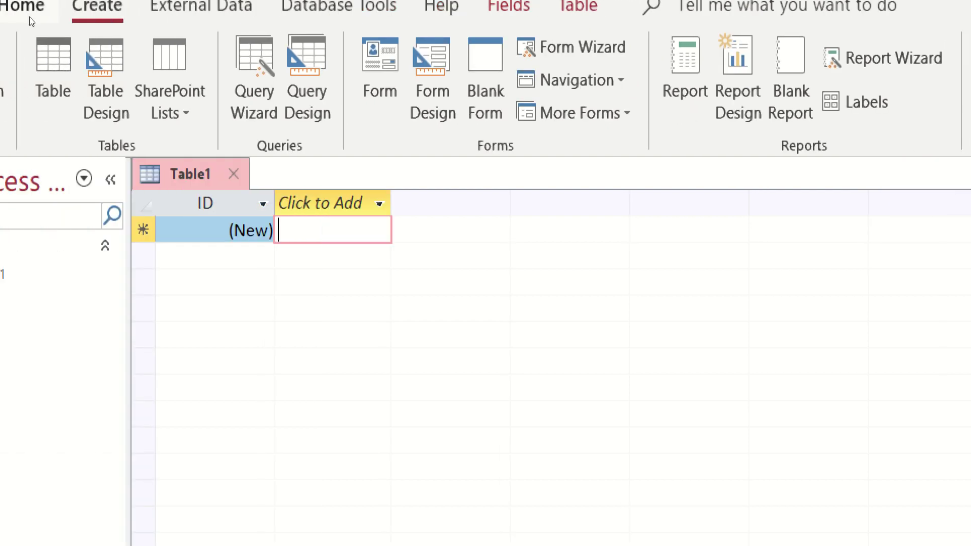
Step: Scroll through the External Data, Database Tools, Help, Fields and Table tabs, ending back on Home
{"action": "scroll", "coordinate": [143, 10], "scroll_direction": "down", "scroll_amount": 1}
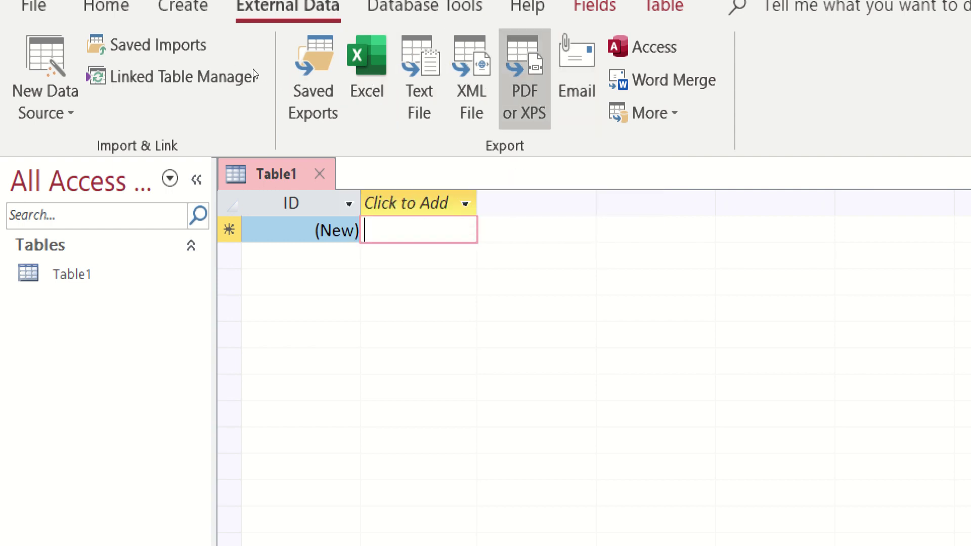
{"action": "scroll", "coordinate": [192, 14], "scroll_direction": "down", "scroll_amount": 1}
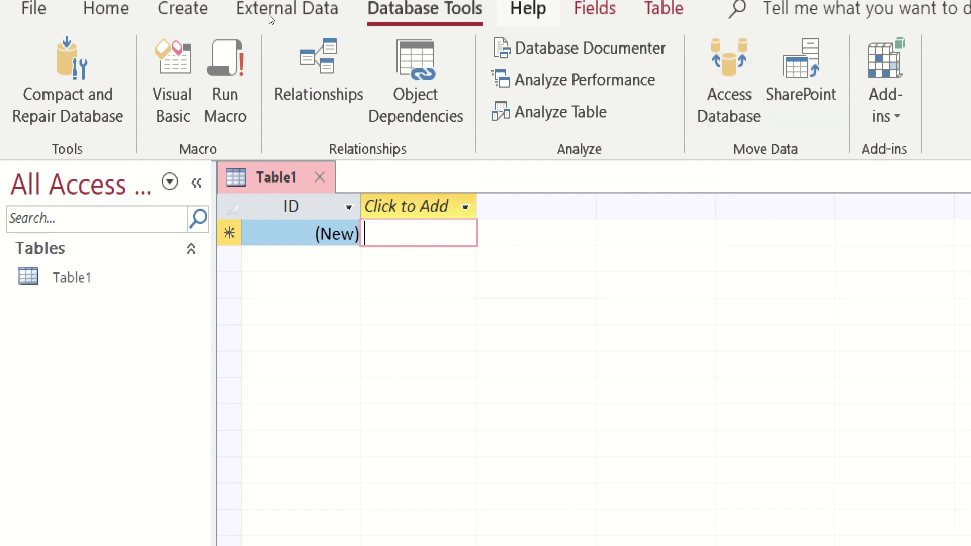
{"action": "scroll", "coordinate": [267, 16], "scroll_direction": "down", "scroll_amount": 1}
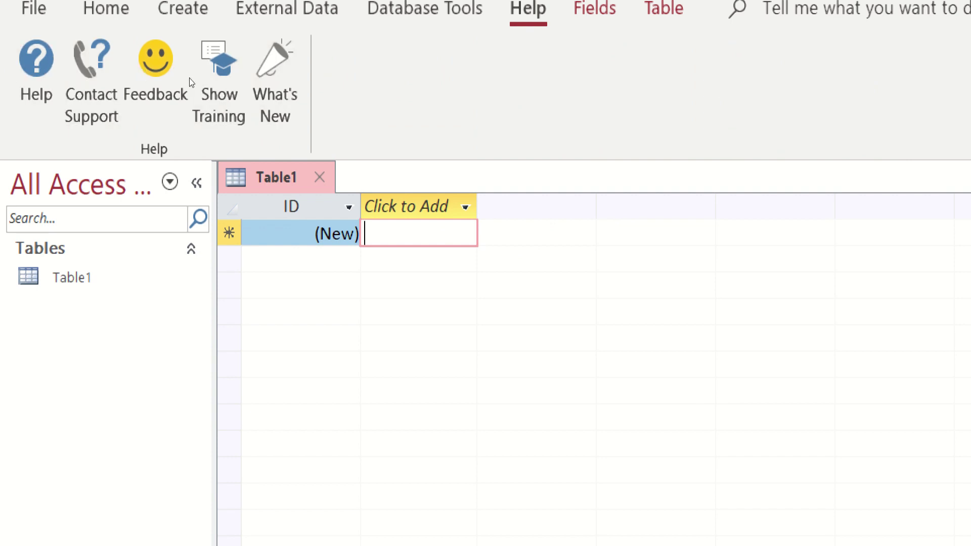
{"action": "scroll", "coordinate": [293, 8], "scroll_direction": "down", "scroll_amount": 1}
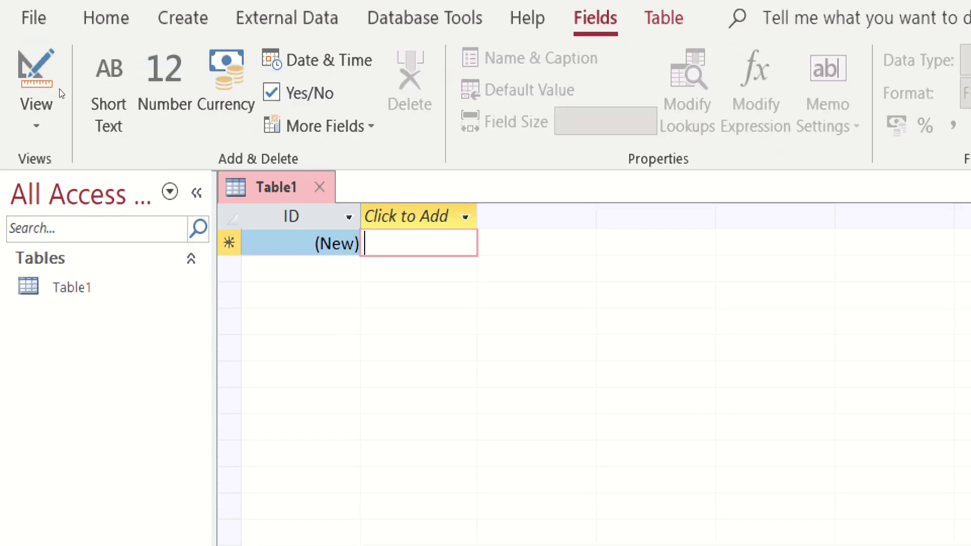
{"action": "scroll", "coordinate": [488, 14], "scroll_direction": "down", "scroll_amount": 1}
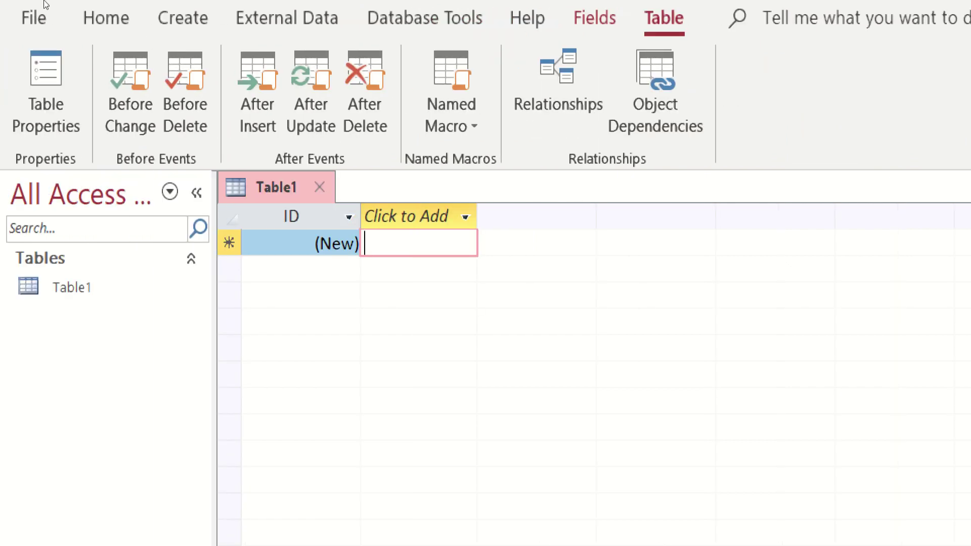
{"action": "scroll", "coordinate": [46, 4], "scroll_direction": "up", "scroll_amount": 6}
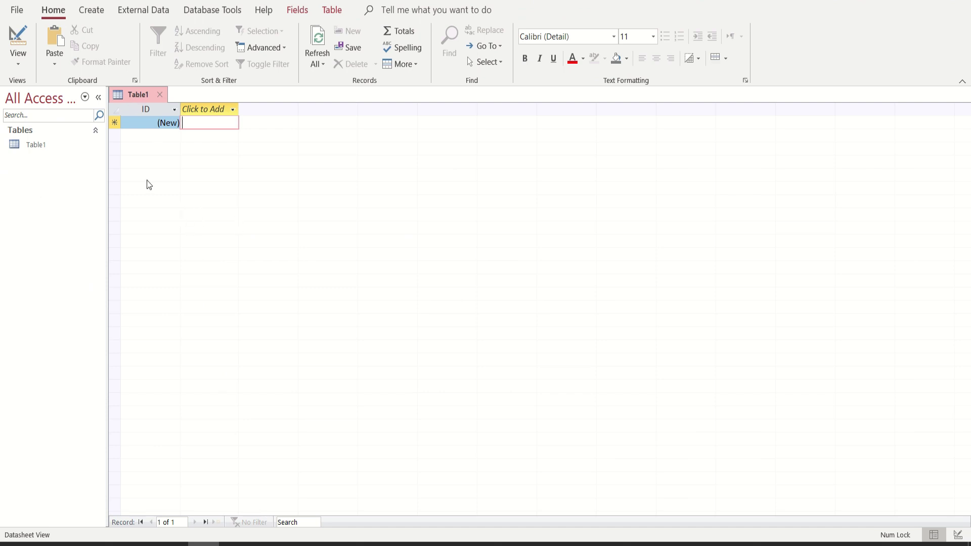
Step: Switch Table1 to Design View, saving it under the name StudentInformation
{"action": "left_click", "coordinate": [18, 58]}
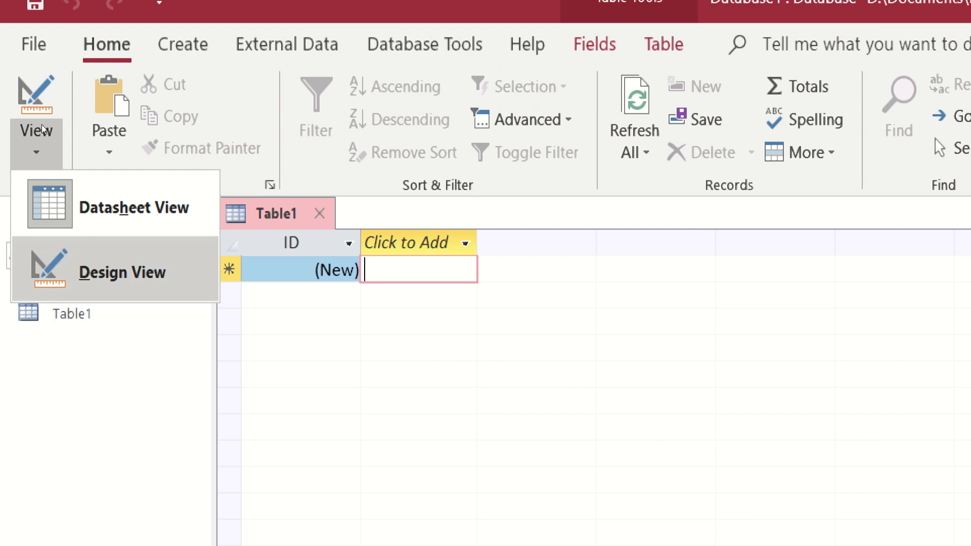
{"action": "left_click", "coordinate": [122, 272]}
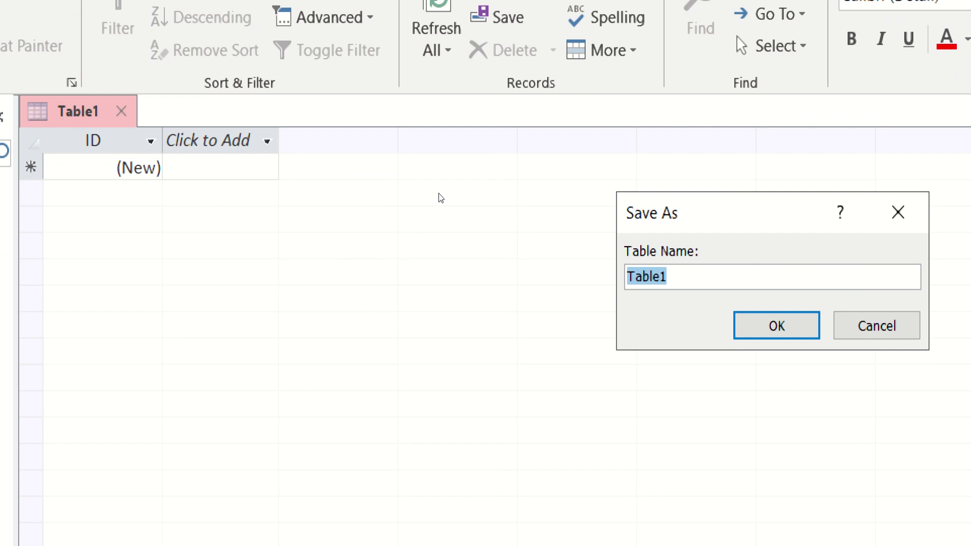
{"action": "type", "text": "Student In"}
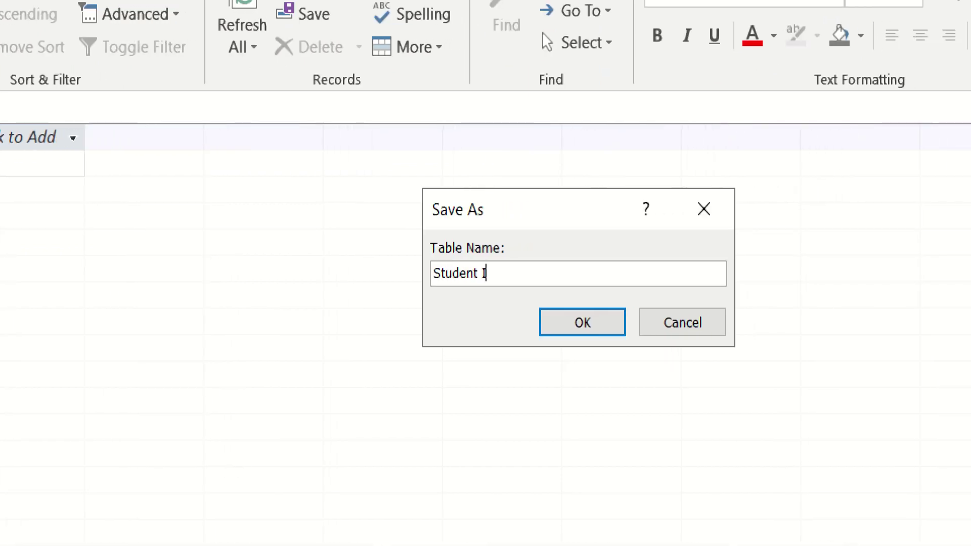
{"action": "key", "text": "BackSpace"}
{"action": "key", "text": "BackSpace"}
{"action": "key", "text": "BackSpace"}
{"action": "type", "text": "in"}
{"action": "key", "text": "BackSpace"}
{"action": "key", "text": "BackSpace"}
{"action": "type", "text": "Information"}
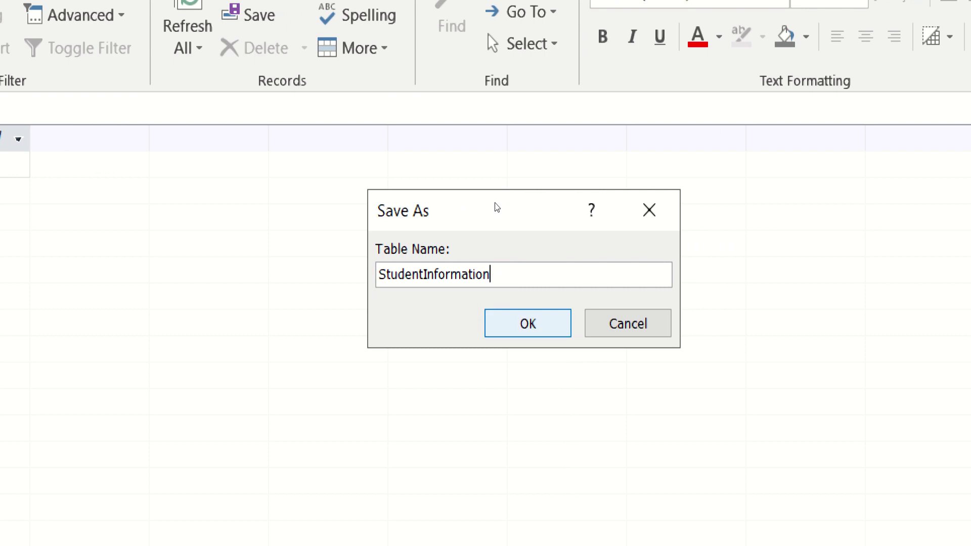
{"action": "key", "text": "Return"}
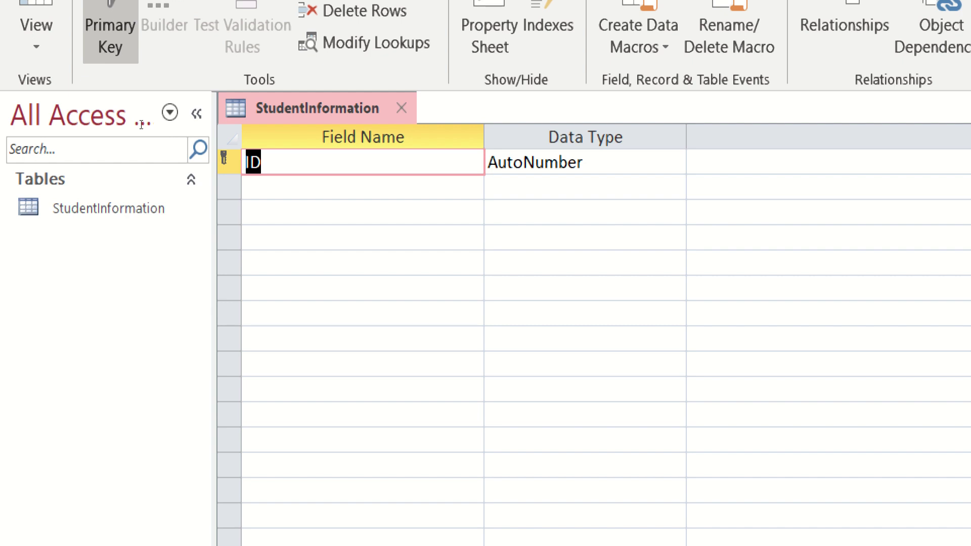
Step: Rename ID to StudentID and add a LastName field with the Short Text type
{"action": "key", "text": "Home"}
{"action": "type", "text": "Student"}
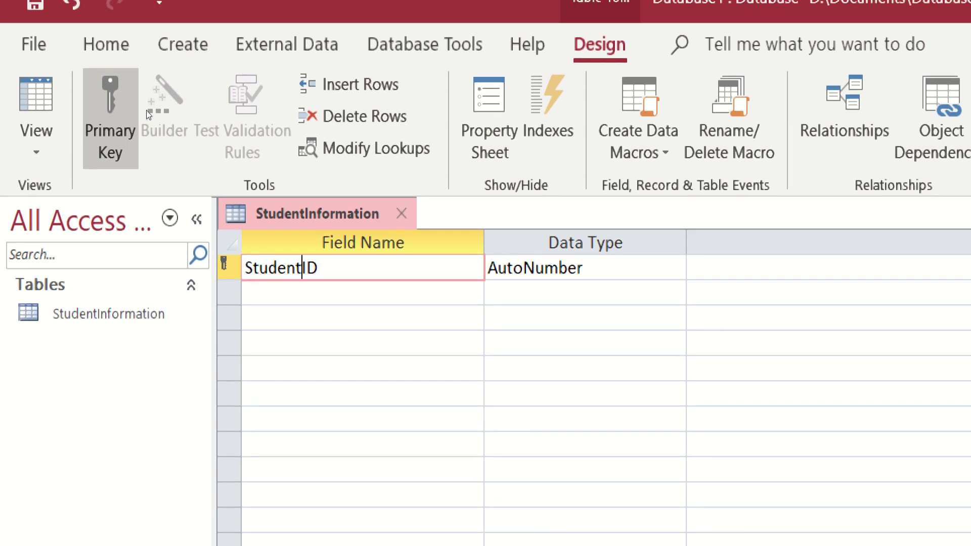
{"action": "key", "text": "Down"}
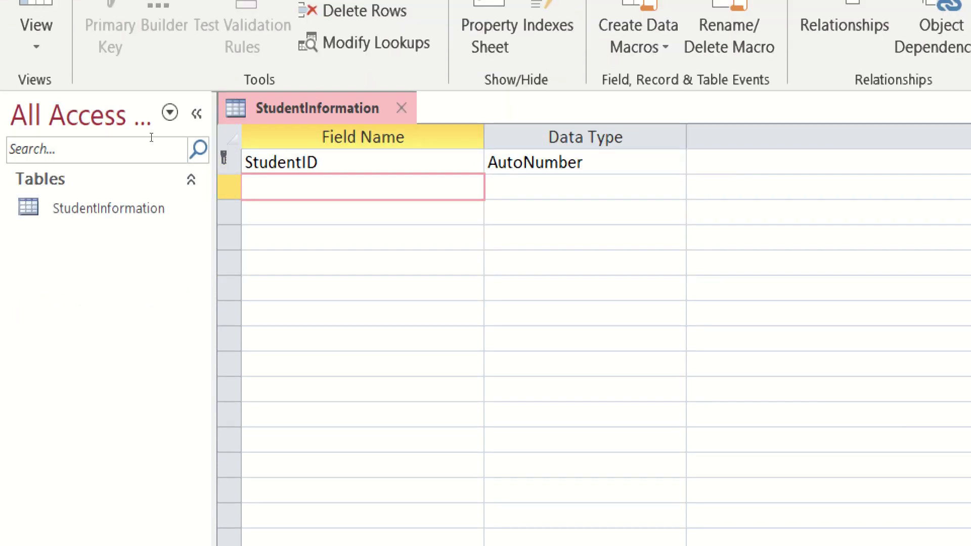
{"action": "type", "text": "Last"}
{"action": "type", "text": "Name"}
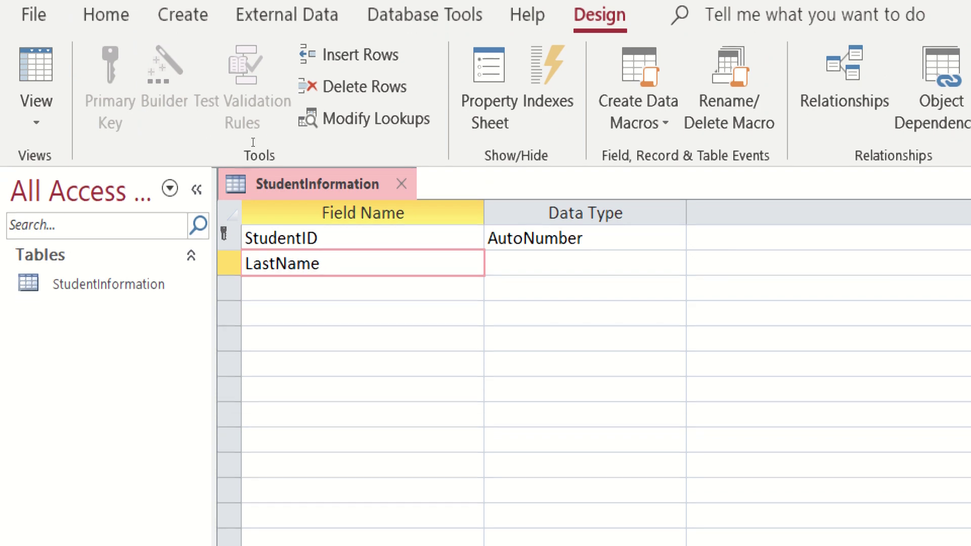
{"action": "key", "text": "Tab"}
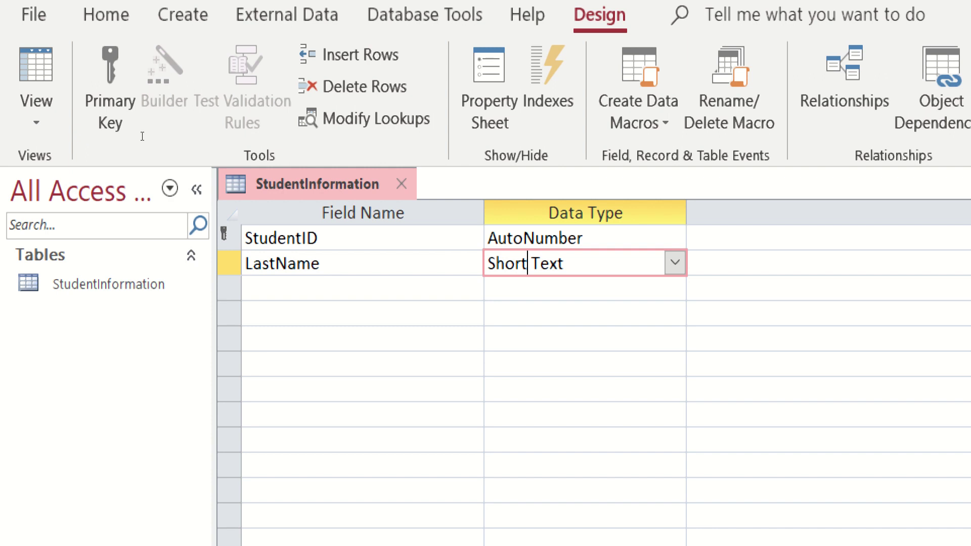
{"action": "key", "text": "shift+Tab"}
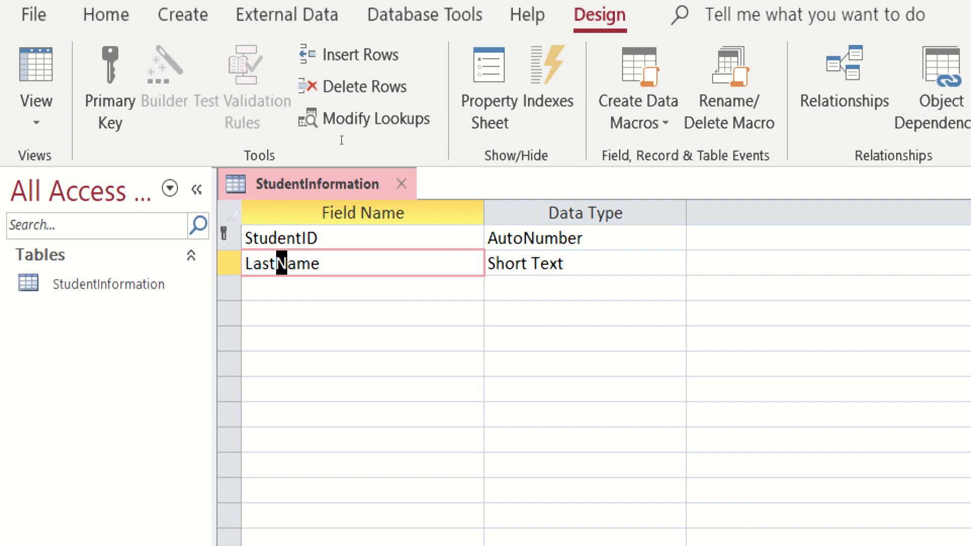
Step: Add FirstName and Address fields as Short Text
{"action": "key", "text": "Down"}
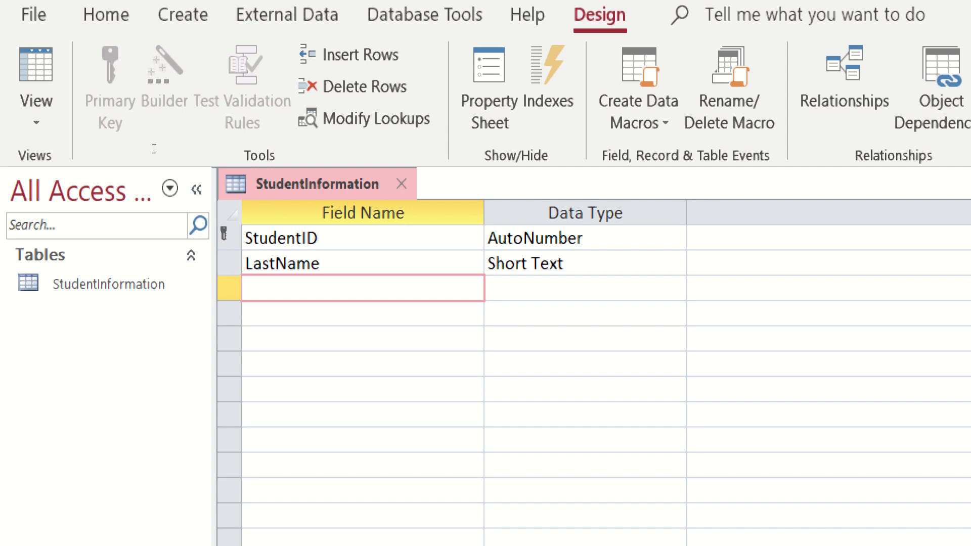
{"action": "type", "text": "FirstNam"}
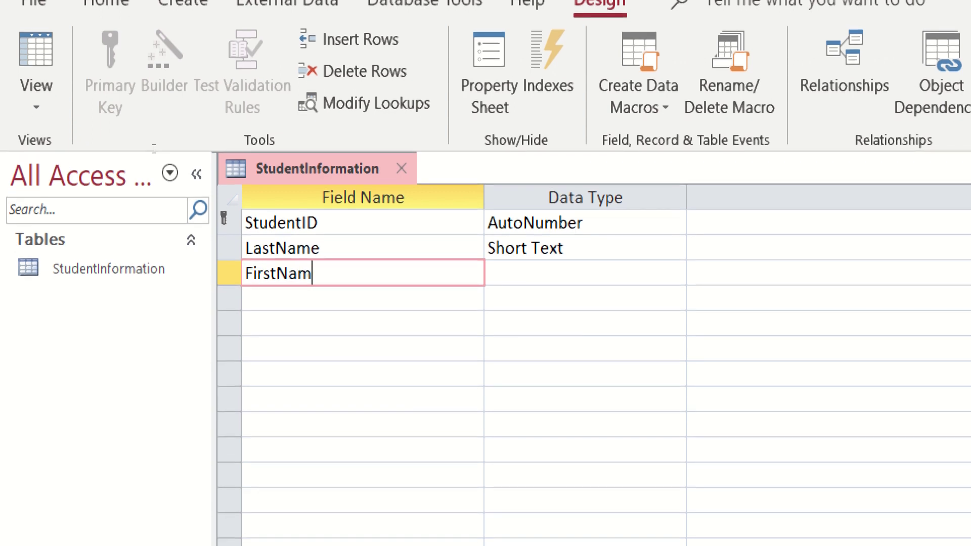
{"action": "type", "text": "e"}
{"action": "key", "text": "Tab"}
{"action": "key", "text": "Tab"}
{"action": "key", "text": "Tab"}
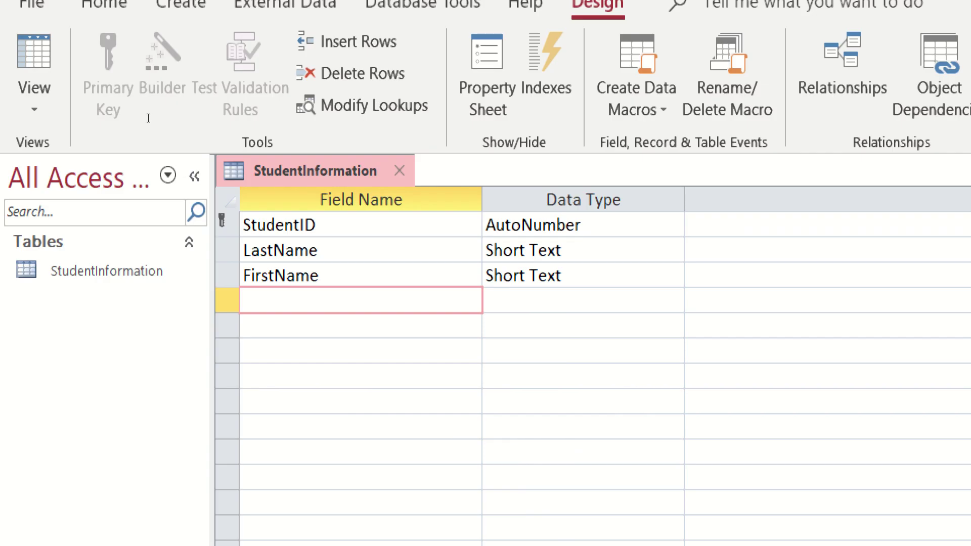
{"action": "type", "text": "Address"}
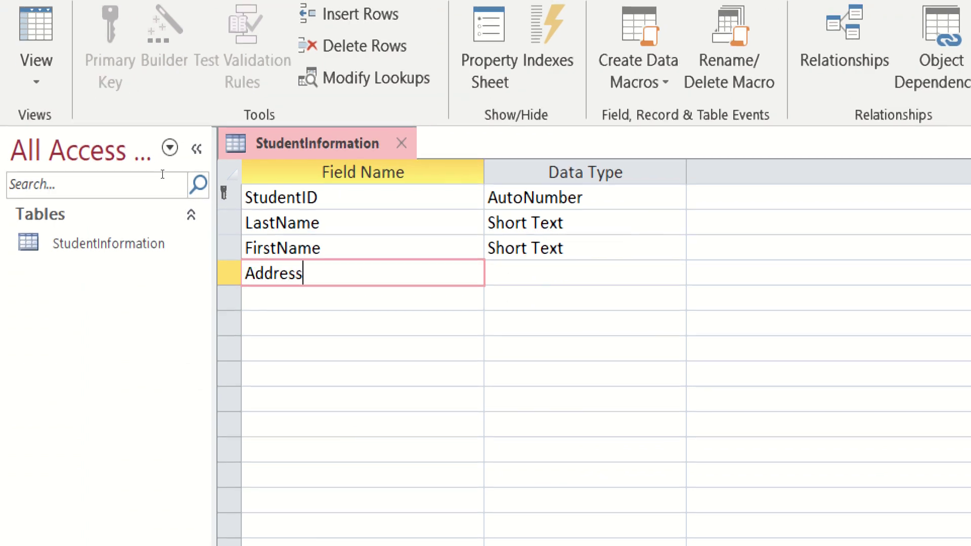
{"action": "key", "text": "Tab"}
{"action": "key", "text": "Tab"}
{"action": "key", "text": "Tab"}
Step: Add a ContactNo field with data type Number
{"action": "type", "text": "Cellhp"}
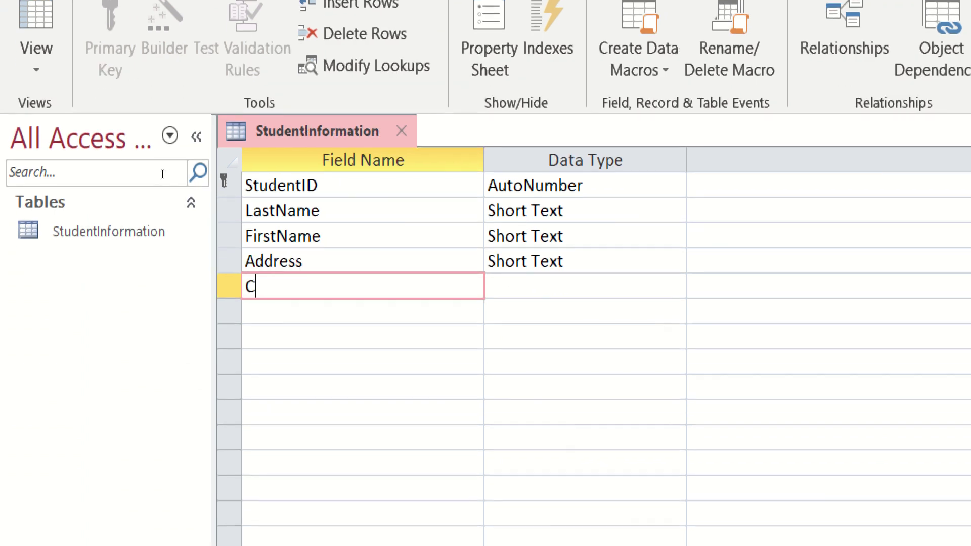
{"action": "key", "text": "BackSpace"}
{"action": "key", "text": "BackSpace"}
{"action": "key", "text": "BackSpace"}
{"action": "key", "text": "BackSpace"}
{"action": "key", "text": "BackSpace"}
{"action": "type", "text": "ontactNo"}
{"action": "key", "text": "Down"}
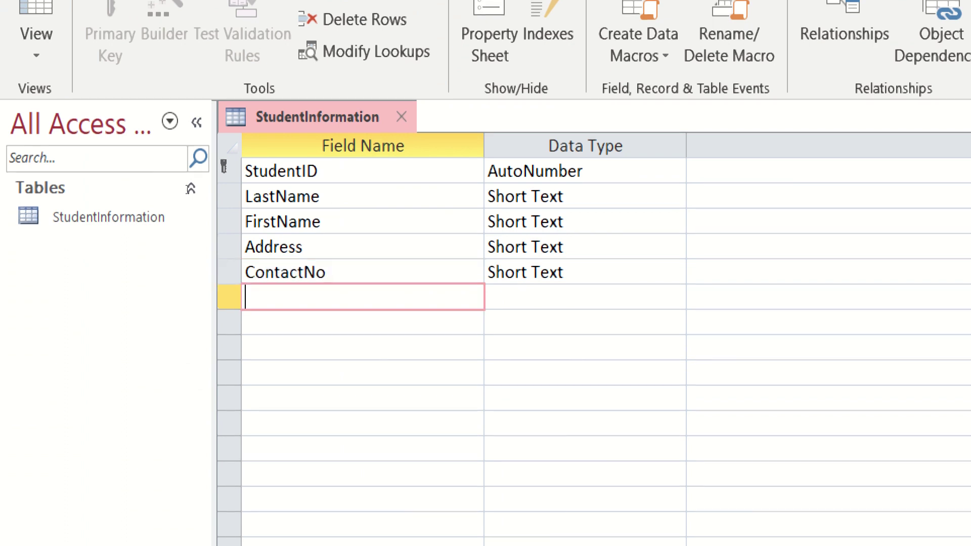
{"action": "key", "text": "Up"}
{"action": "key", "text": "Tab"}
{"action": "key", "text": "alt+Down"}
{"action": "key", "text": "Down"}
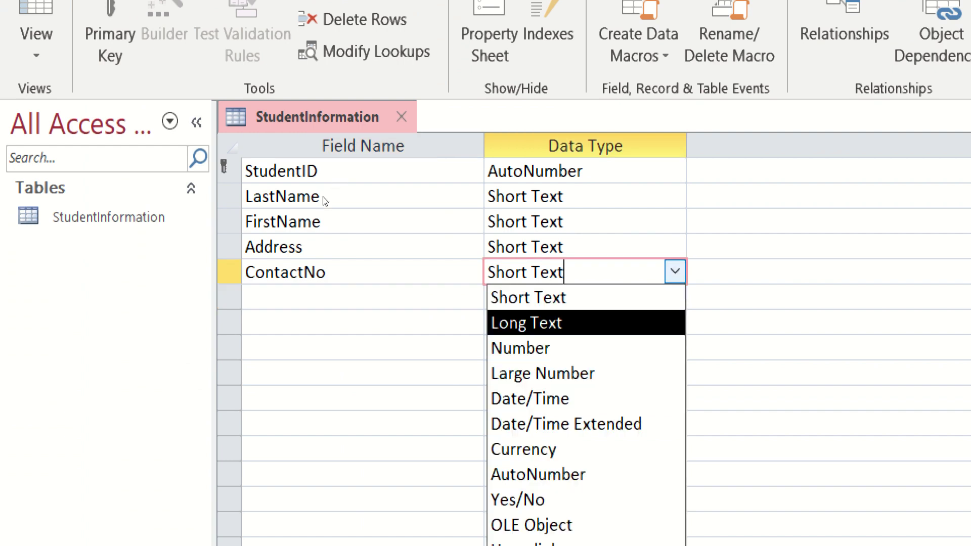
{"action": "key", "text": "Down"}
{"action": "key", "text": "Return"}
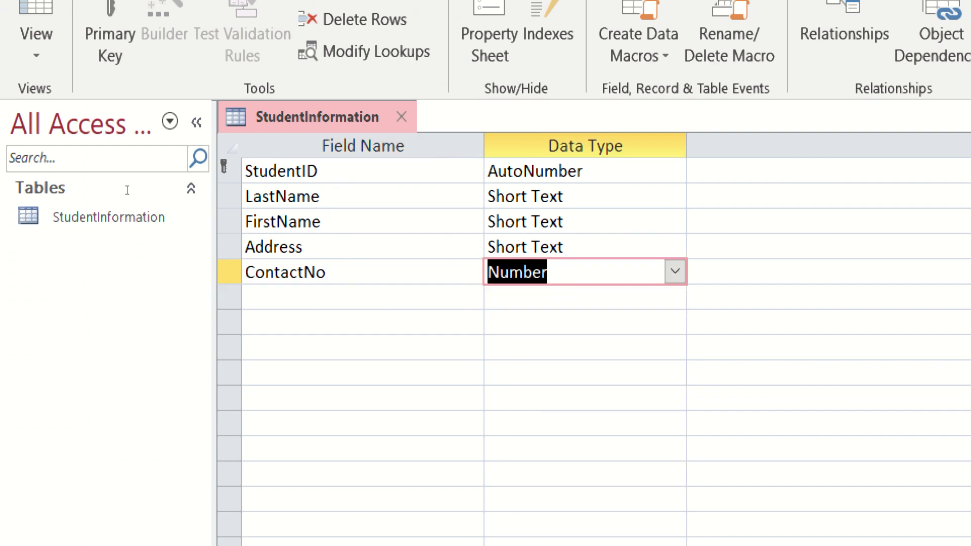
{"action": "key", "text": "Down"}
{"action": "key", "text": "shift+Tab"}
Step: Add a Birthday field with data type Date/Time
{"action": "type", "text": "Birt"}
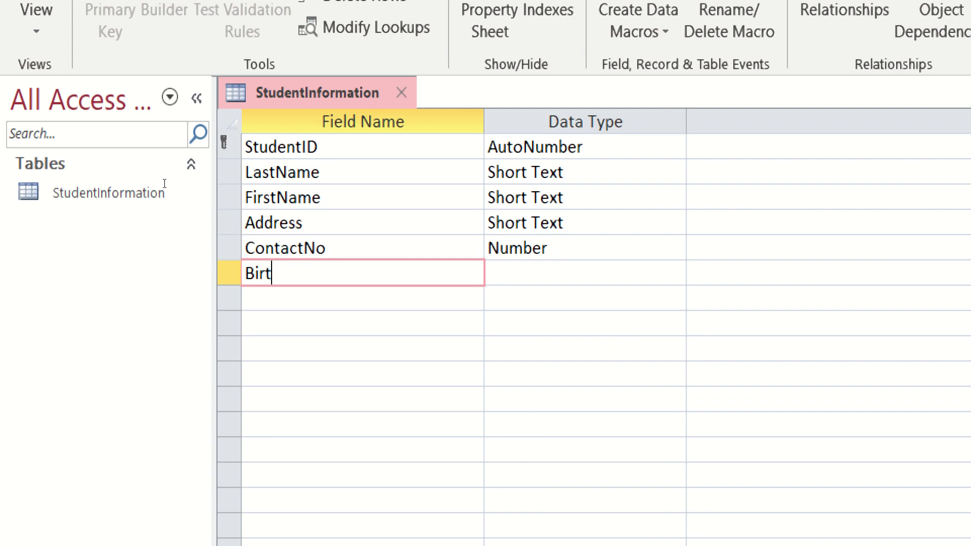
{"action": "type", "text": "hday"}
{"action": "key", "text": "Tab"}
{"action": "key", "text": "Up"}
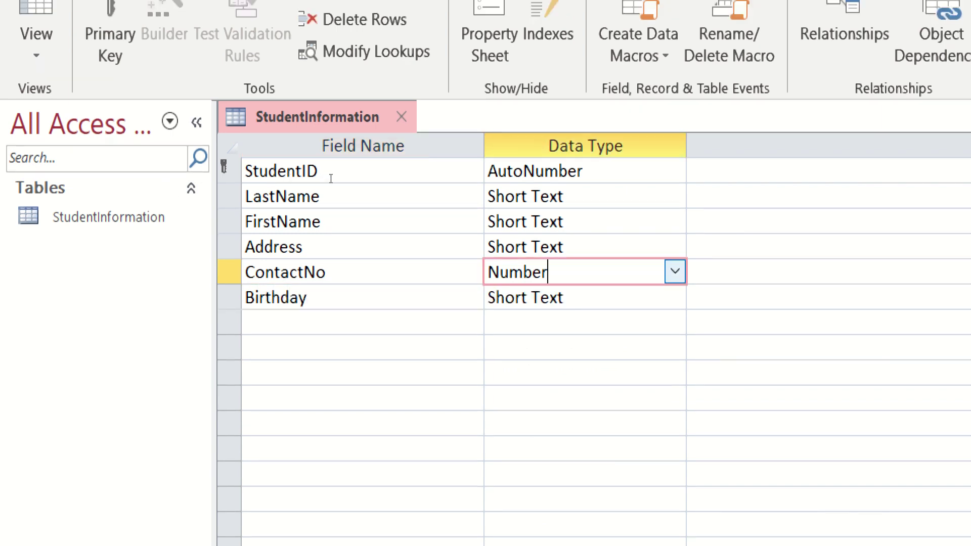
{"action": "key", "text": "Down"}
{"action": "key", "text": "alt+Down"}
{"action": "key", "text": "Down"}
{"action": "key", "text": "Down"}
{"action": "key", "text": "Down"}
{"action": "key", "text": "Down"}
{"action": "key", "text": "Return"}
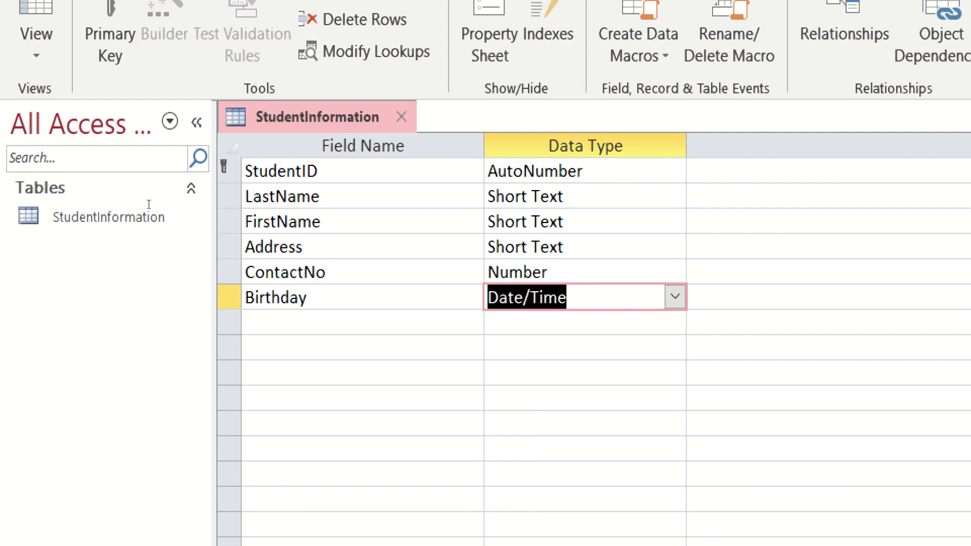
Step: Add a Course field, keeping Short Text as its data type
{"action": "key", "text": "Tab"}
{"action": "key", "text": "Tab"}
{"action": "type", "text": "Course"}
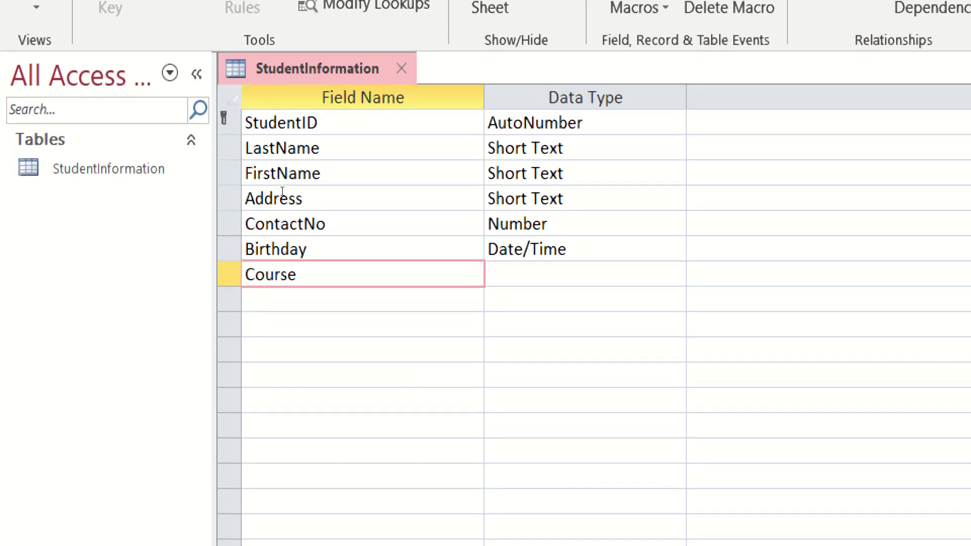
{"action": "key", "text": "Tab"}
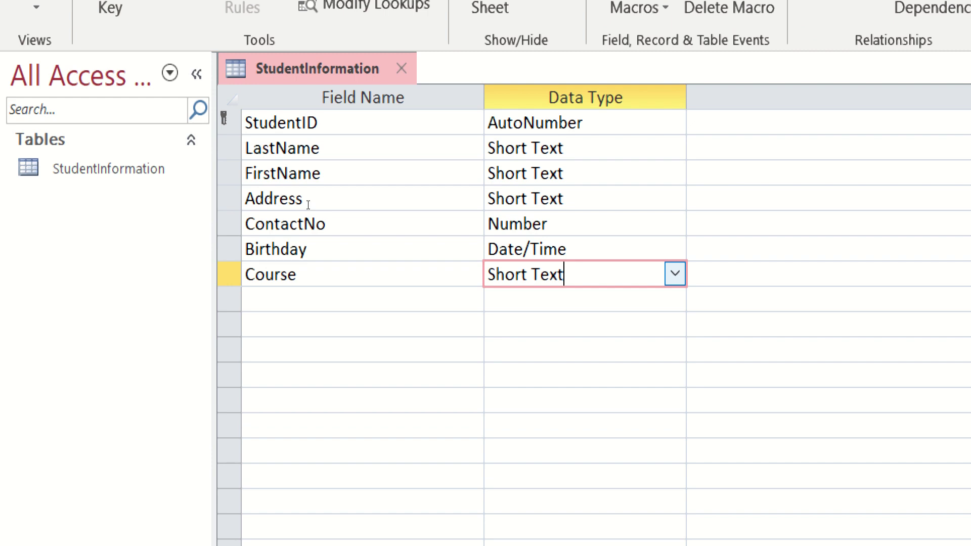
{"action": "key", "text": "alt+Down"}
{"action": "key", "text": "Down"}
{"action": "key", "text": "Down"}
{"action": "key", "text": "Down"}
{"action": "key", "text": "Up"}
{"action": "key", "text": "Up"}
{"action": "key", "text": "Up"}
{"action": "key", "text": "Return"}
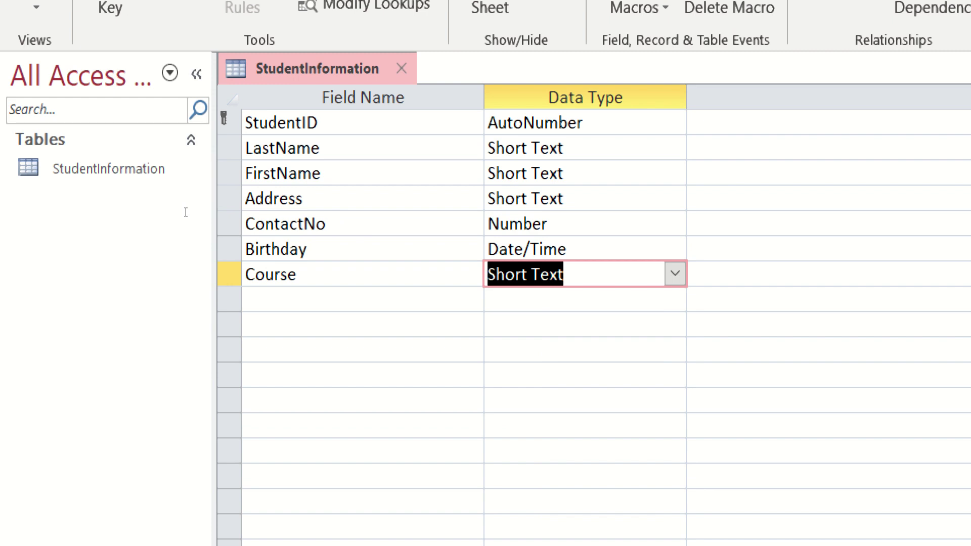
Step: Switch StudentInformation to Datasheet View, saving the design when prompted
{"action": "left_click", "coordinate": [246, 349]}
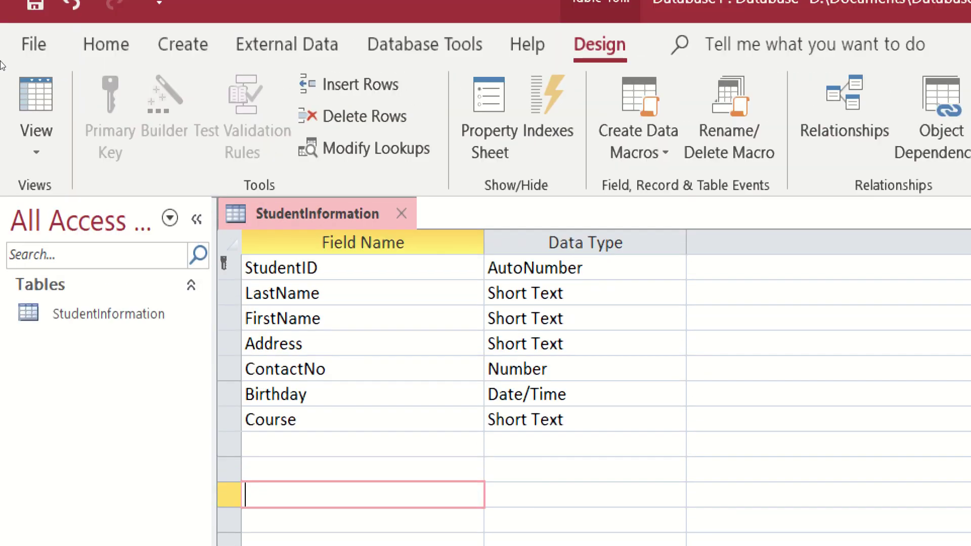
{"action": "left_click", "coordinate": [21, 74]}
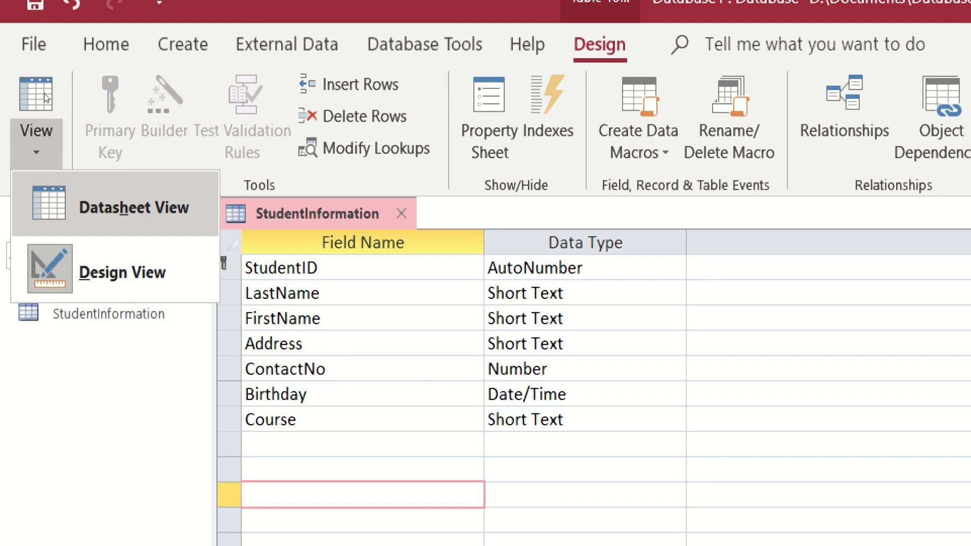
{"action": "left_click", "coordinate": [116, 207]}
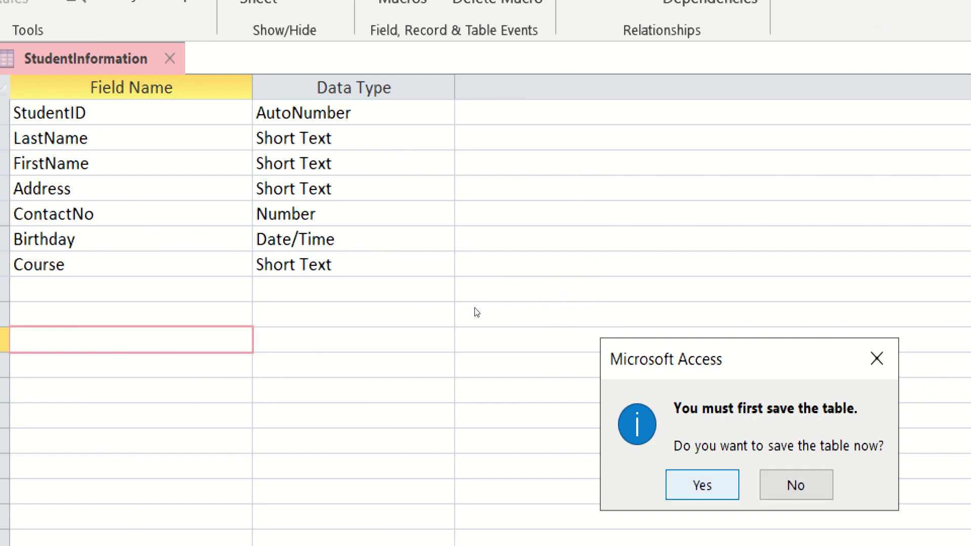
{"action": "key", "text": "Return"}
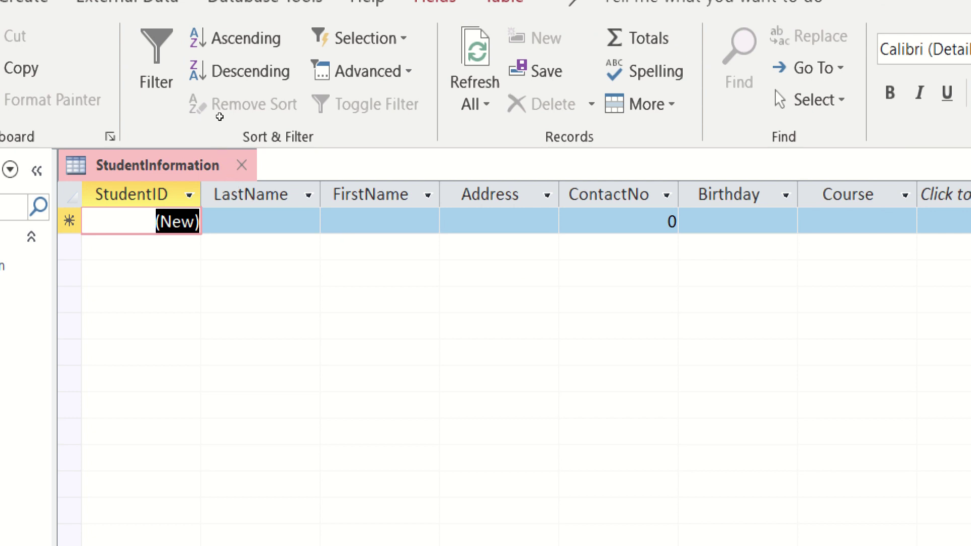
Step: Enter the first student's last name, first name, address and contact number
{"action": "key", "text": "Tab"}
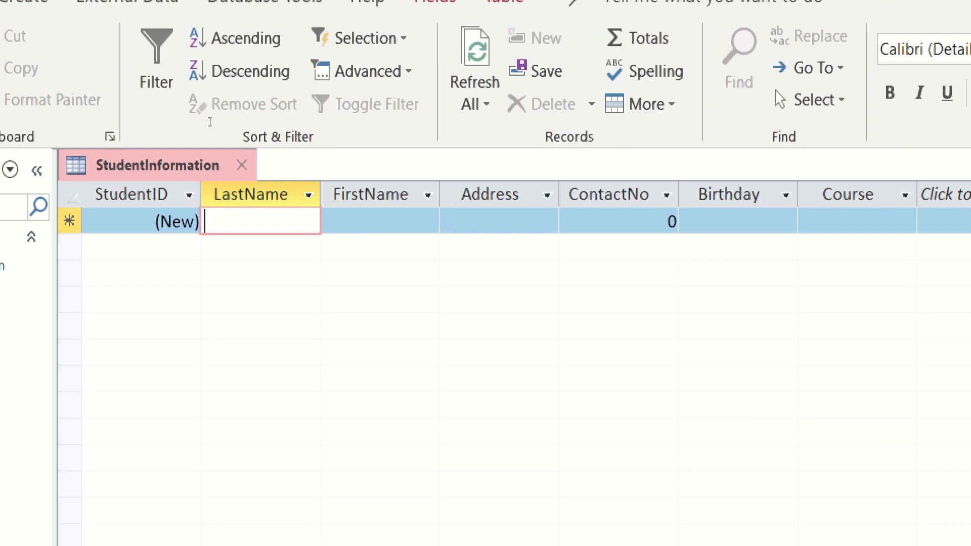
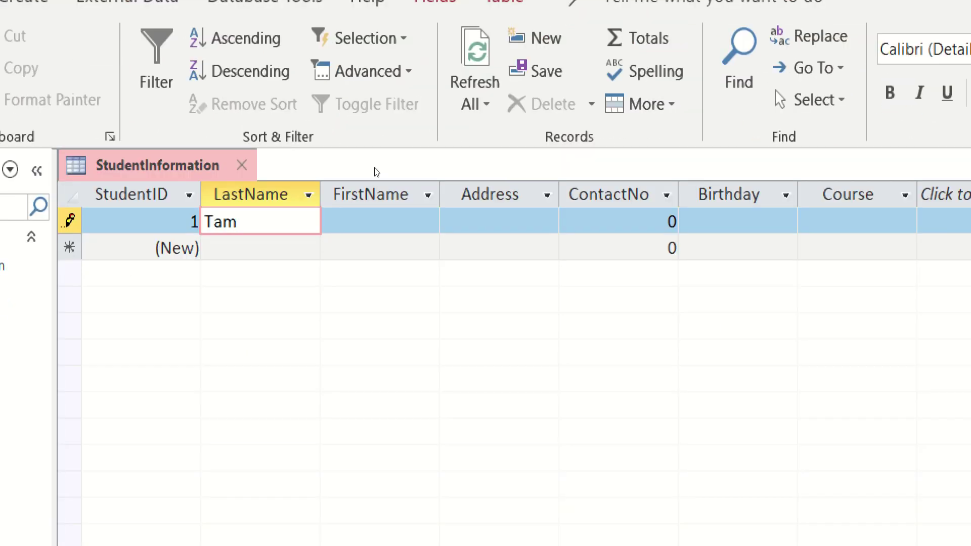
{"action": "key", "text": "Tab"}
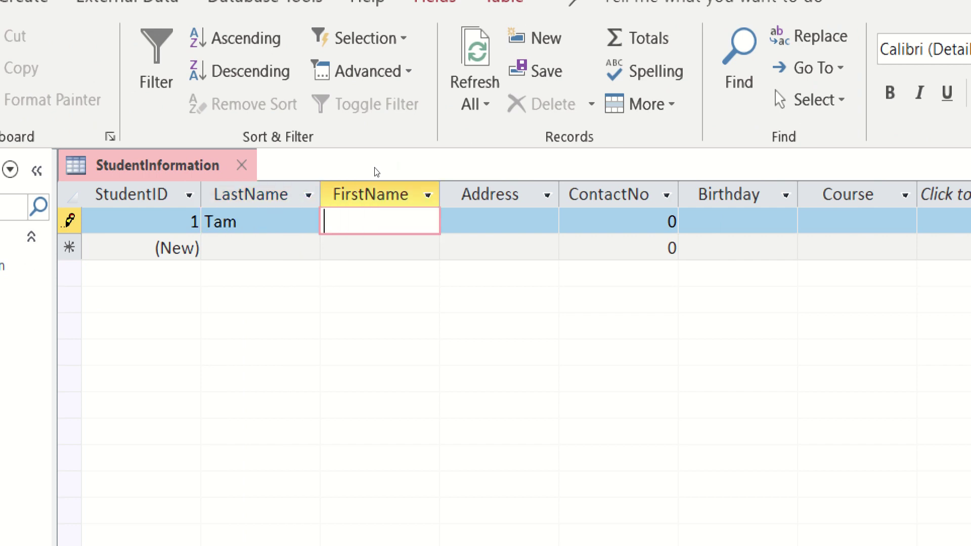
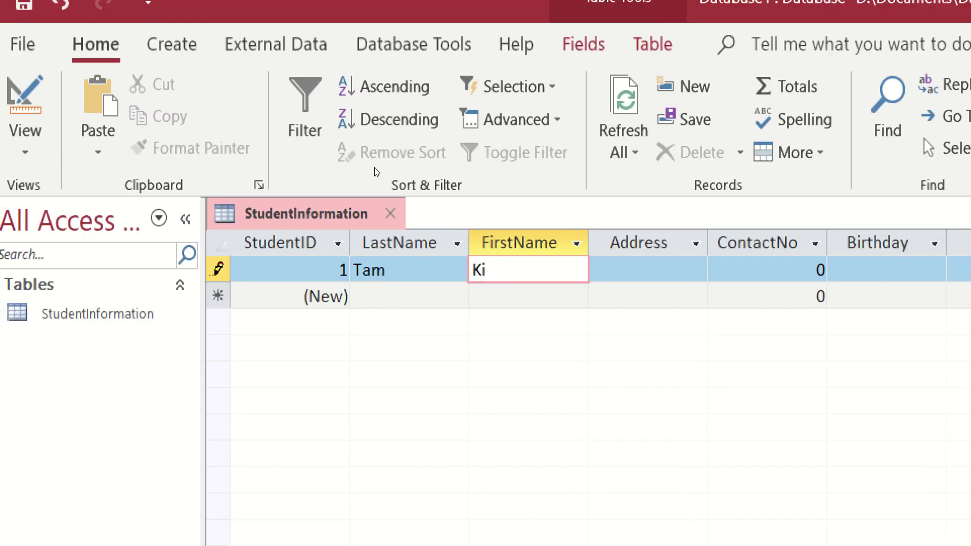
{"action": "type", "text": "m"}
{"action": "key", "text": "Tab"}
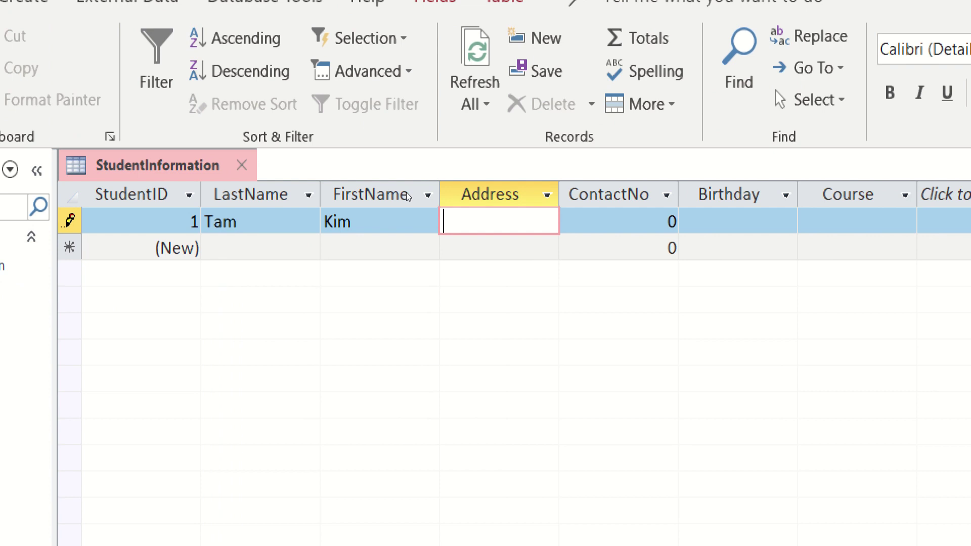
{"action": "type", "text": "Plaridel"}
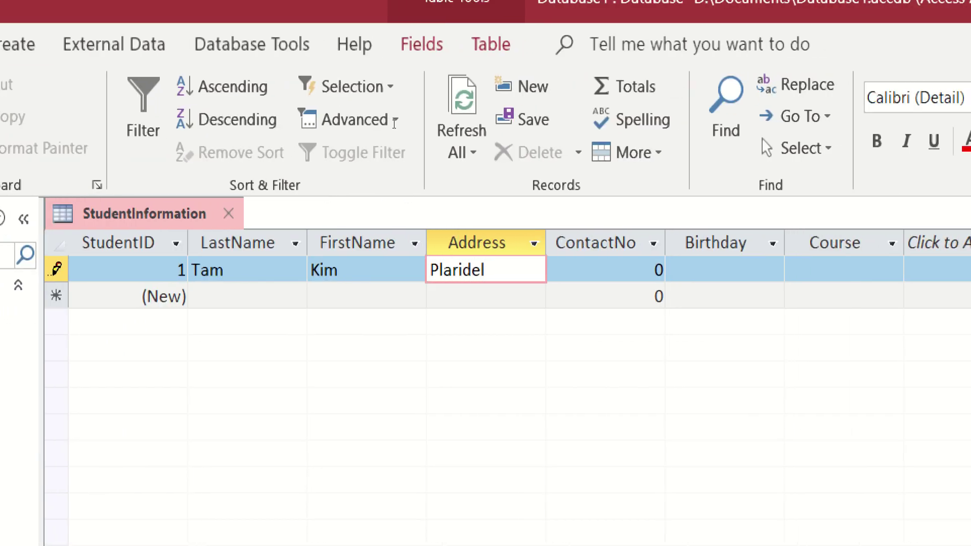
{"action": "key", "text": "Tab"}
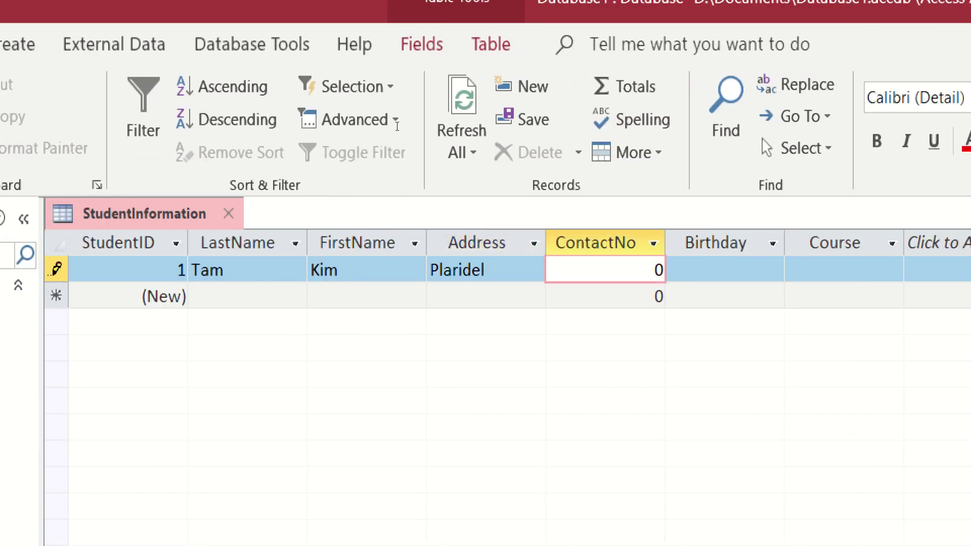
{"action": "type", "text": "1233456"}
Step: Pick a December 2020 birthday from the date picker, enter course BSED, and save the record
{"action": "key", "text": "Tab"}
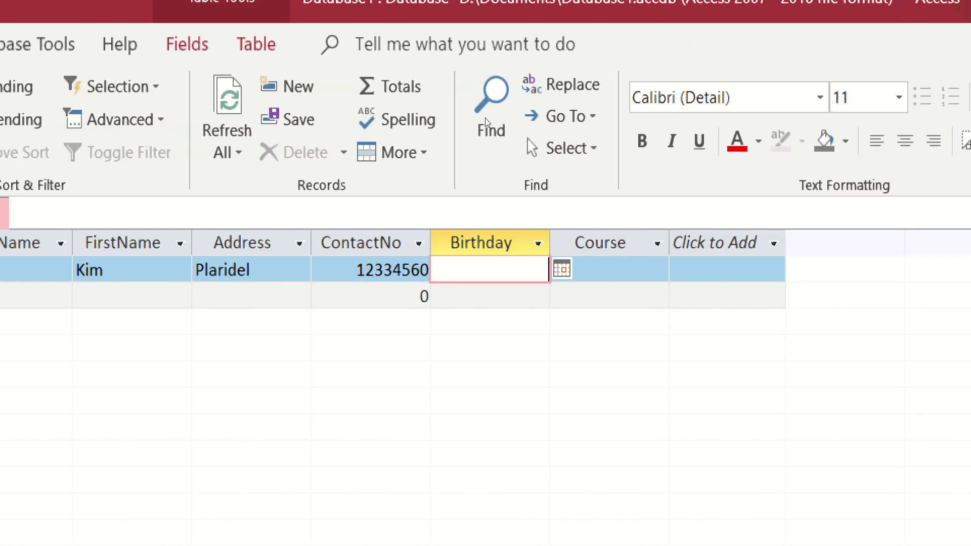
{"action": "key", "text": "alt+Down"}
{"action": "key", "text": "Page_Up"}
{"action": "key", "text": "Page_Up"}
{"action": "key", "text": "Page_Up"}
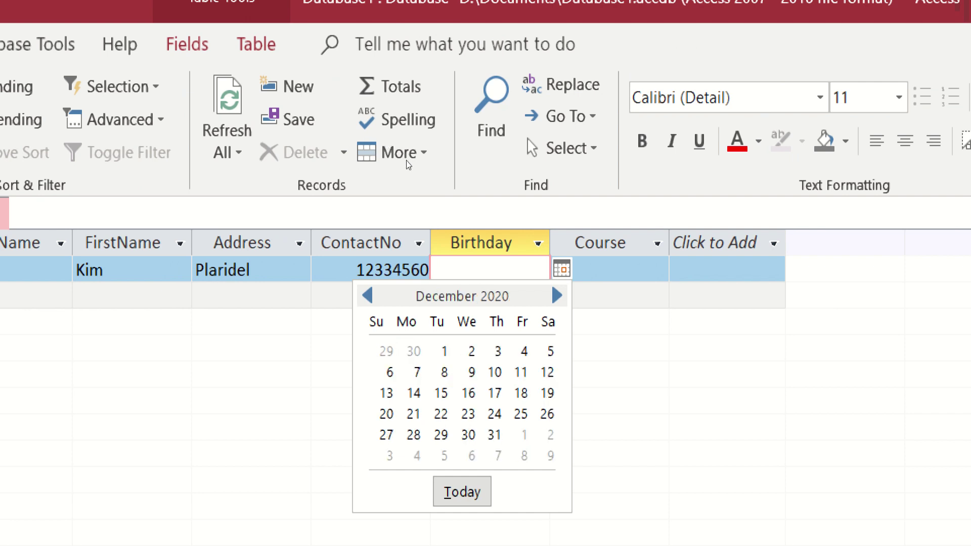
{"action": "key", "text": "Down"}
{"action": "key", "text": "Return"}
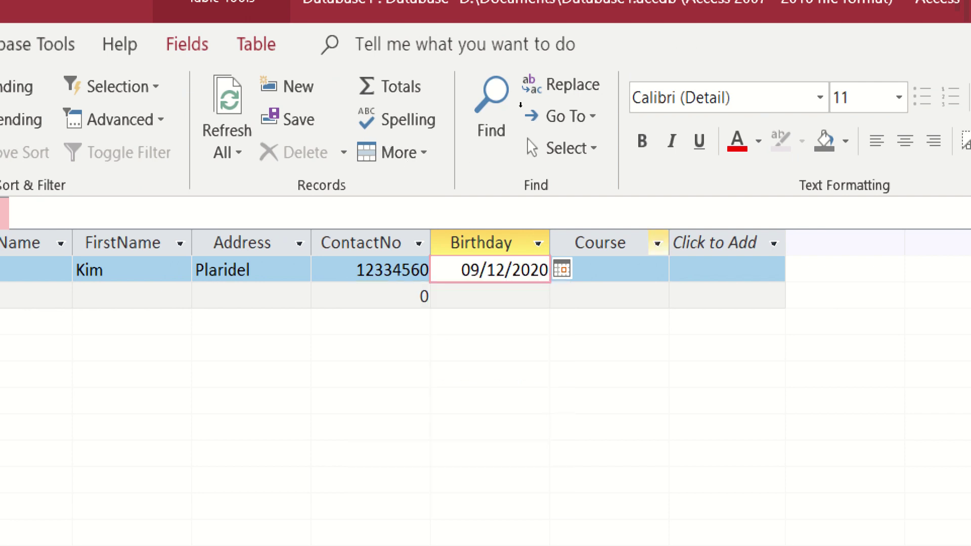
{"action": "key", "text": "Tab"}
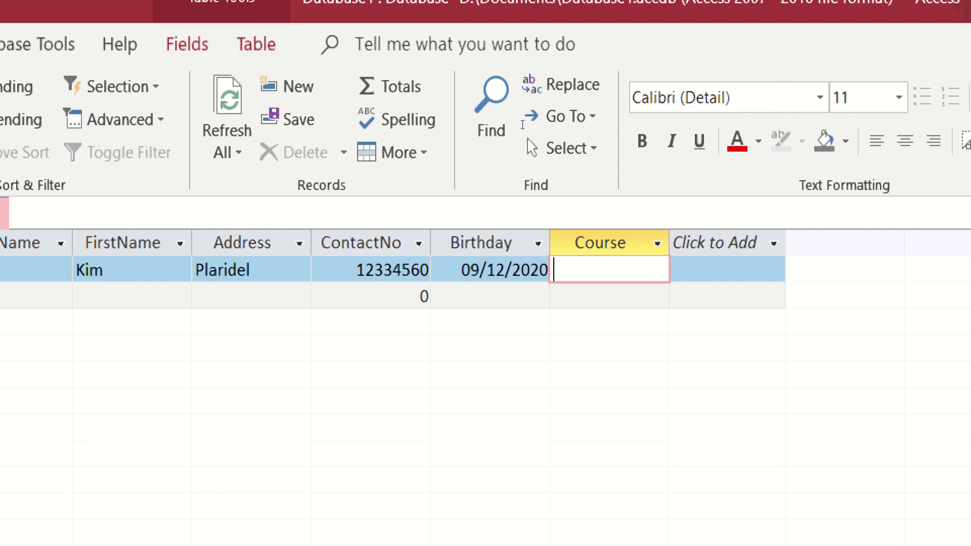
{"action": "type", "text": "BSED"}
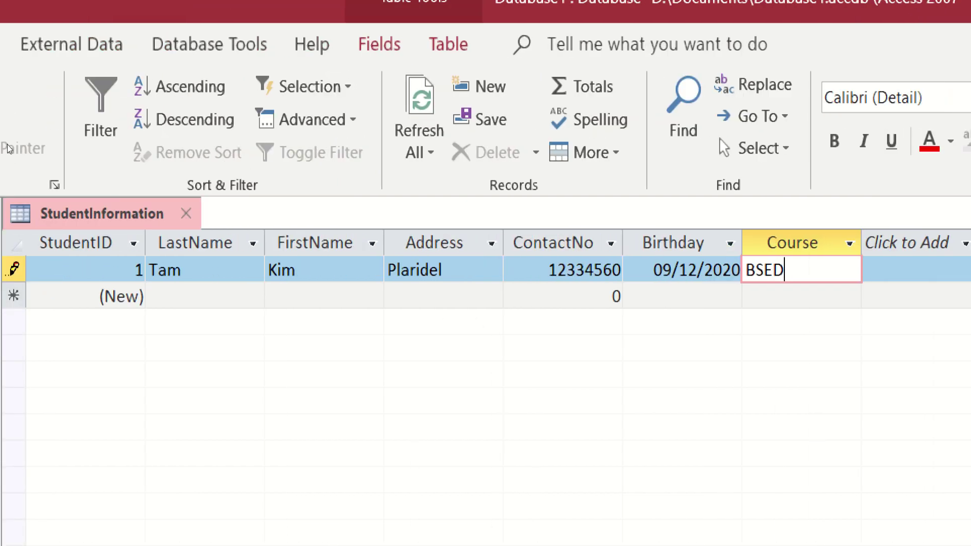
{"action": "key", "text": "Tab"}
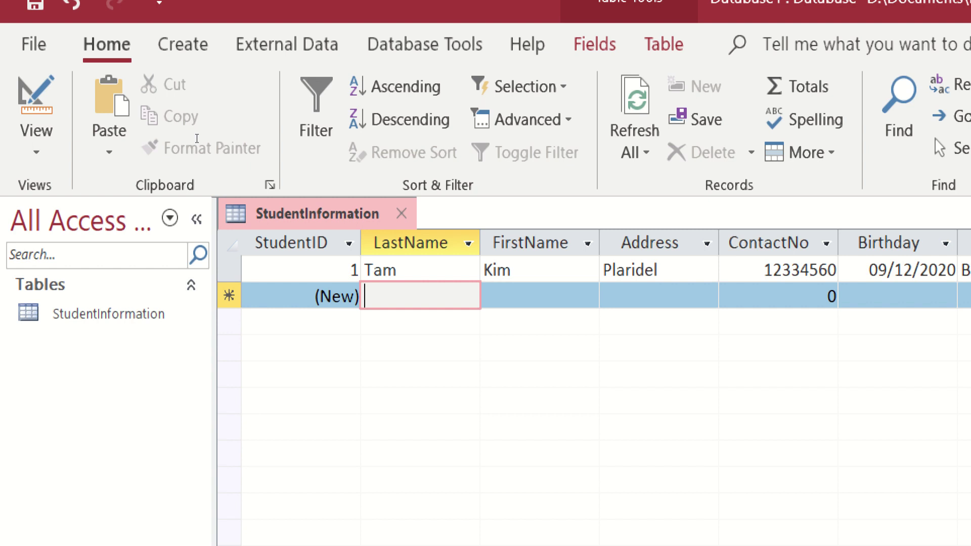
Step: Enter the second student's last name, first name and address, correcting a mistyped last name
{"action": "type", "text": "sAN"}
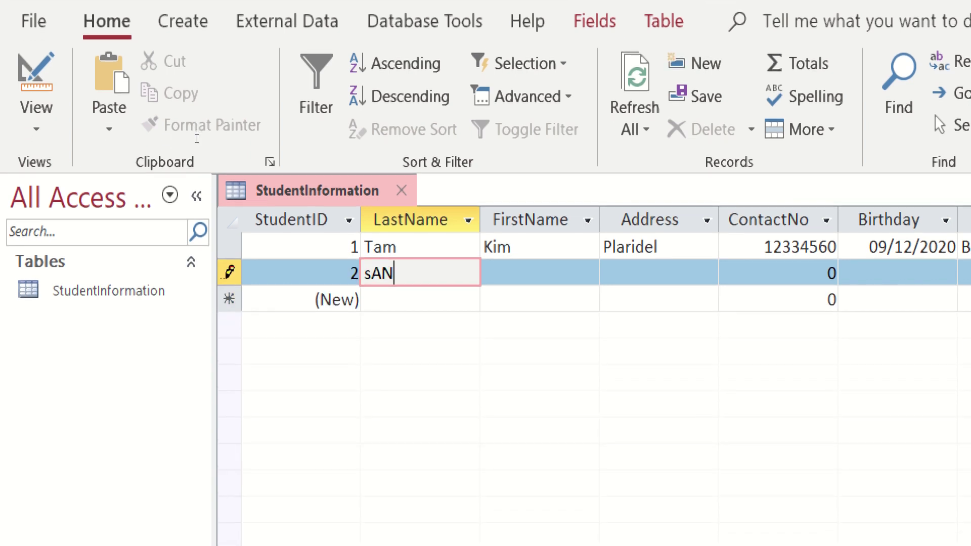
{"action": "key", "text": "BackSpace"}
{"action": "key", "text": "BackSpace"}
{"action": "key", "text": "BackSpace"}
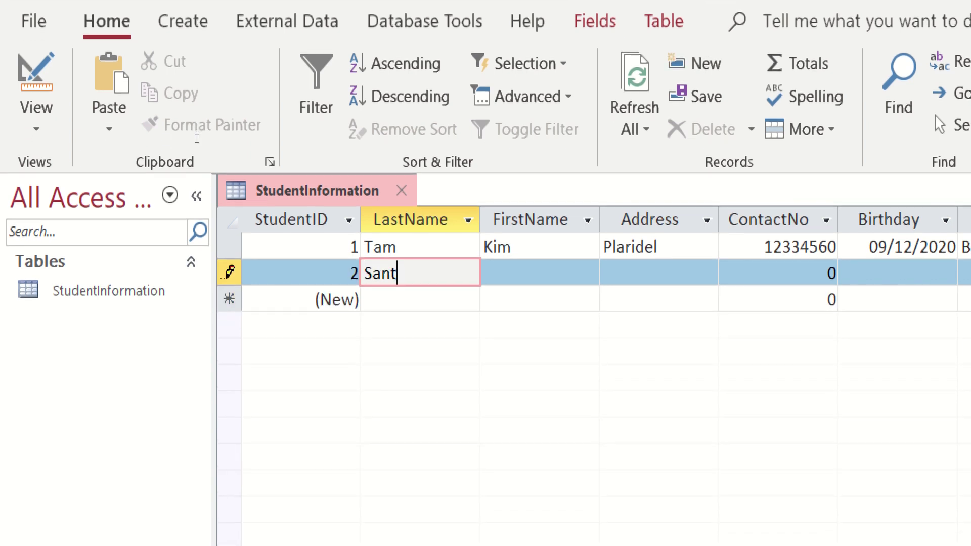
{"action": "key", "text": "Tab"}
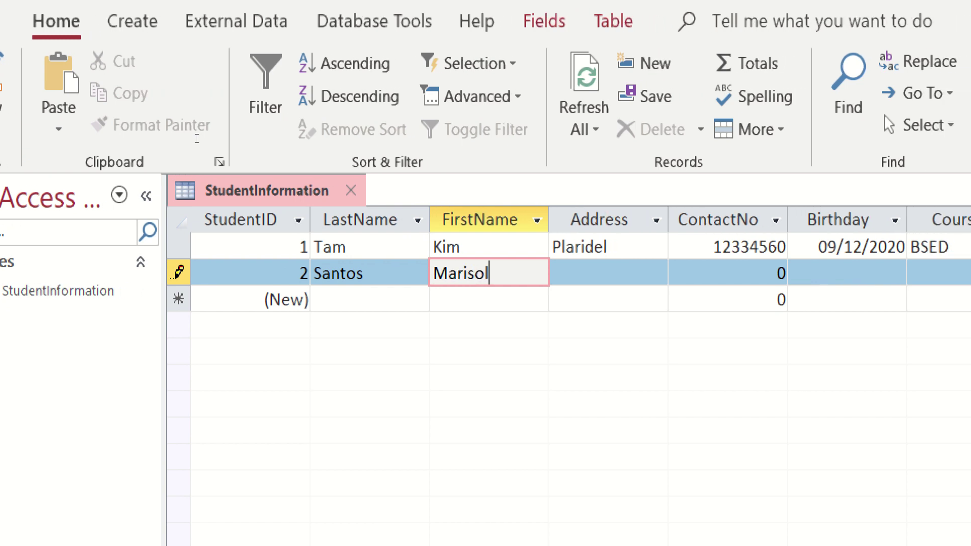
{"action": "key", "text": "Tab"}
{"action": "type", "text": "Baliwa"}
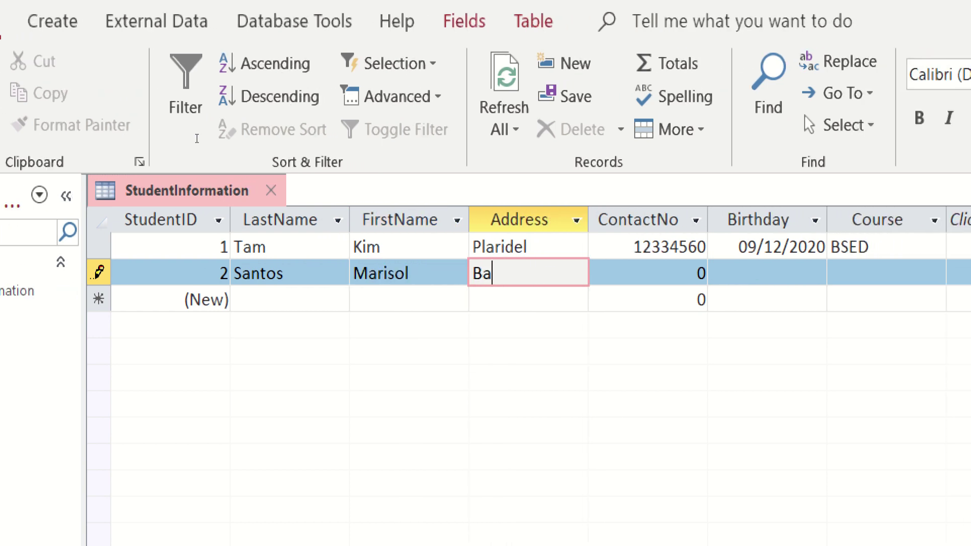
{"action": "type", "text": "g"}
{"action": "key", "text": "Tab"}
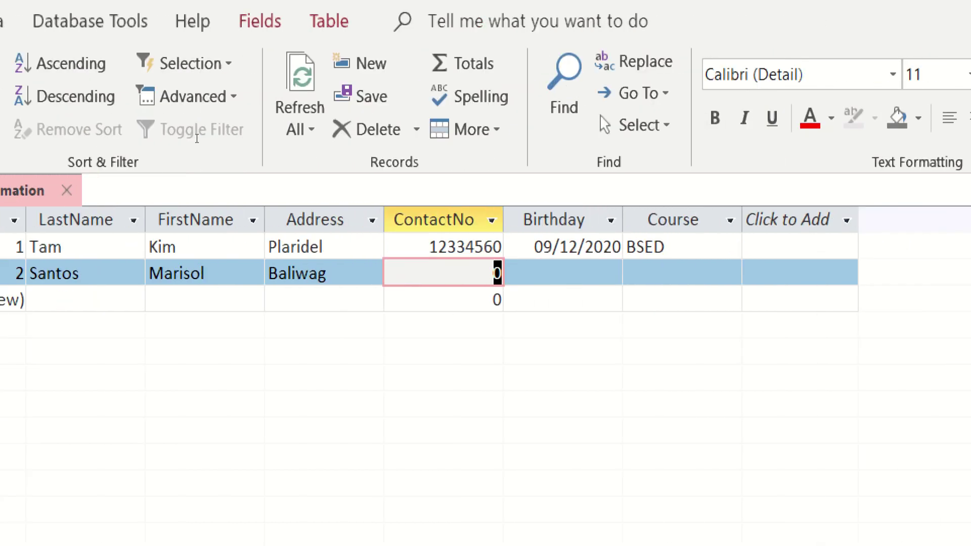
Step: Replace the placeholder 111 with the student's full 10-digit contact number
{"action": "type", "text": "111"}
{"action": "key", "text": "Tab"}
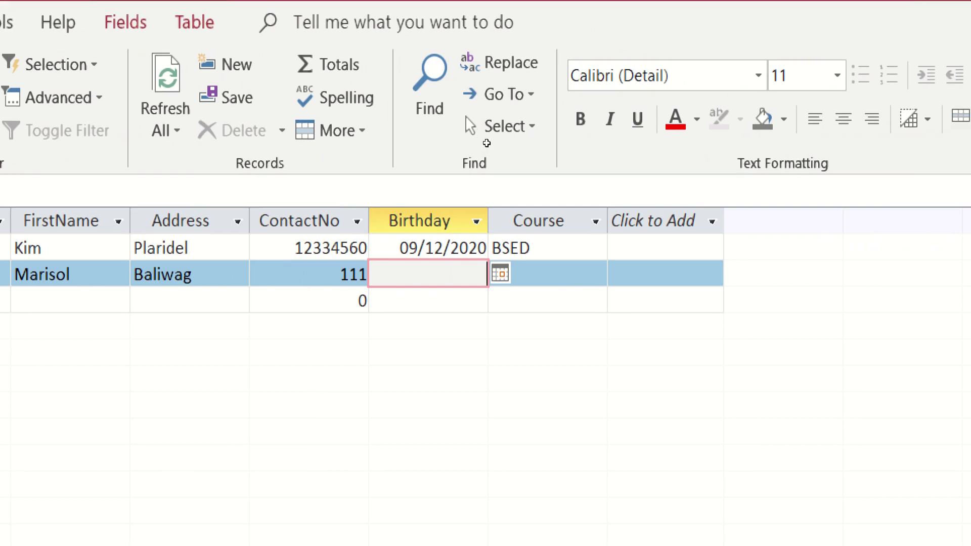
{"action": "key", "text": "Tab"}
{"action": "key", "text": "Down"}
{"action": "key", "text": "Up"}
{"action": "key", "text": "shift+Tab"}
{"action": "key", "text": "shift+Tab"}
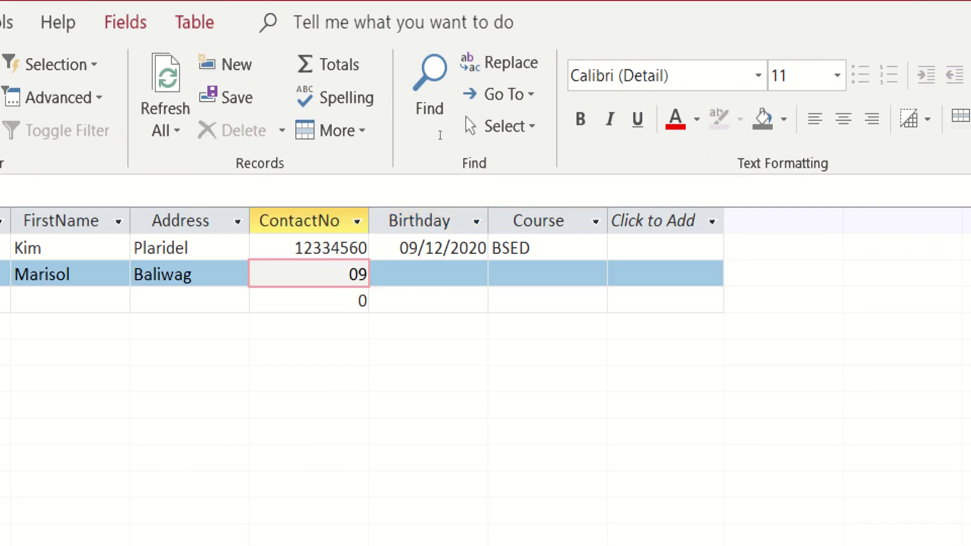
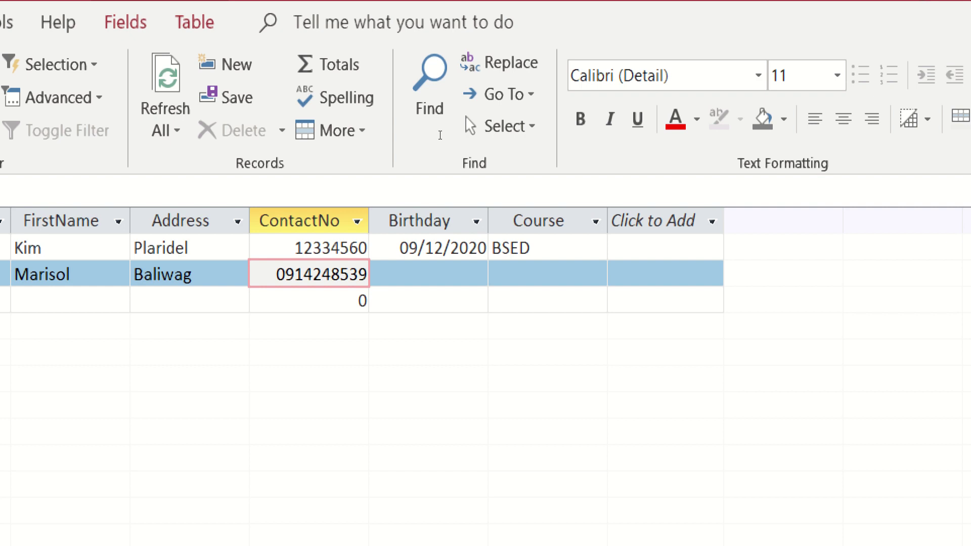
{"action": "key", "text": "Tab"}
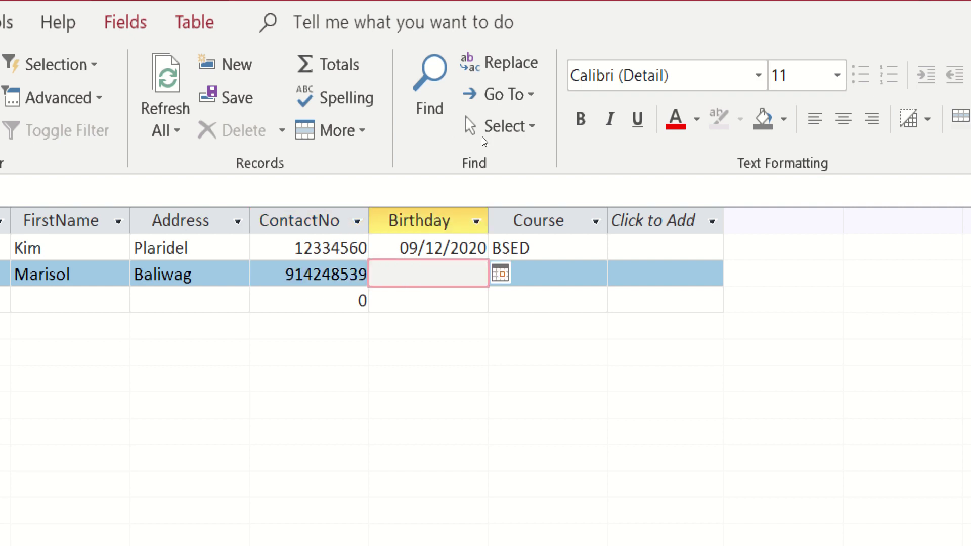
Step: Pick 06/03/2021 as the birthday from the calendar and begin typing course BSIT
{"action": "key", "text": "alt+Down"}
{"action": "key", "text": "Right"}
{"action": "key", "text": "Right"}
{"action": "key", "text": "Right"}
{"action": "key", "text": "Right"}
{"action": "key", "text": "Right"}
{"action": "key", "text": "Return"}
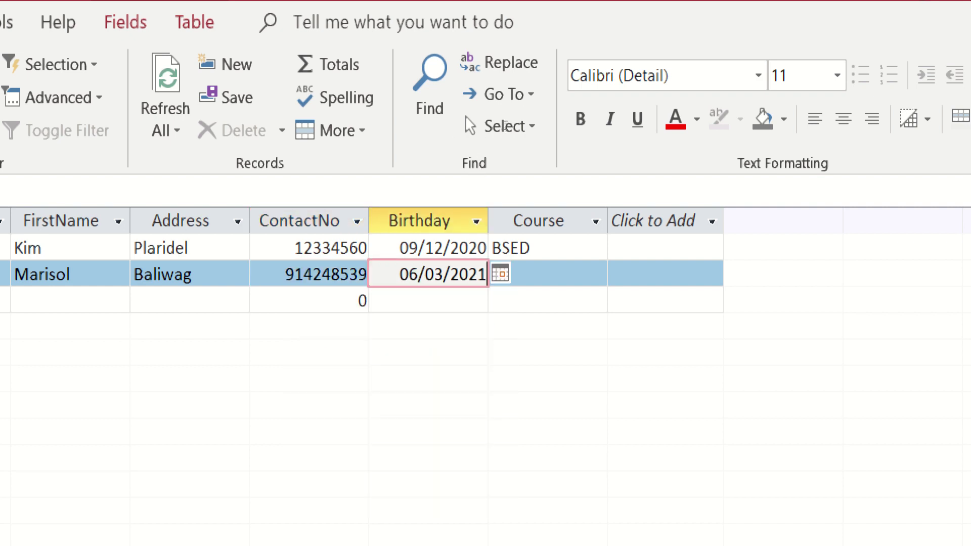
{"action": "key", "text": "Tab"}
{"action": "type", "text": "BSI"}
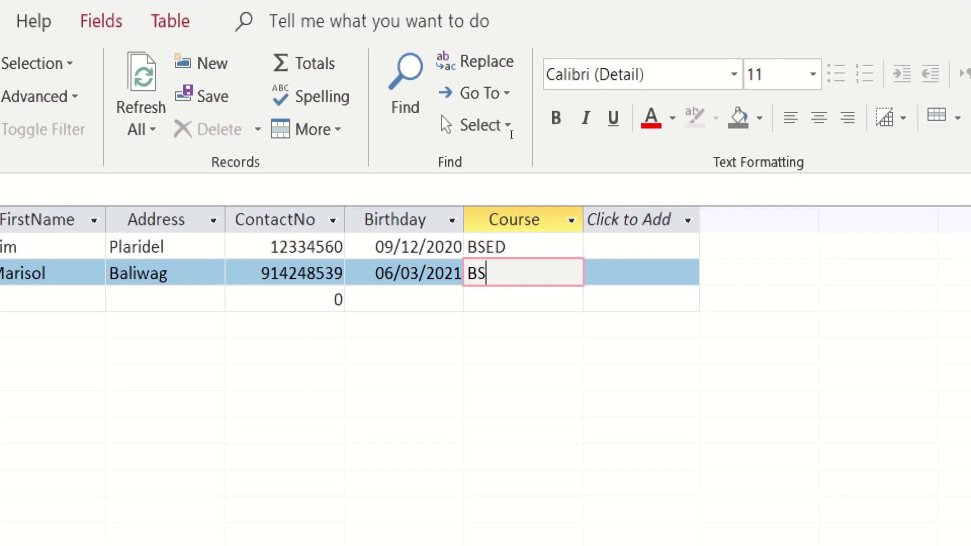
{"action": "type", "text": "T"}
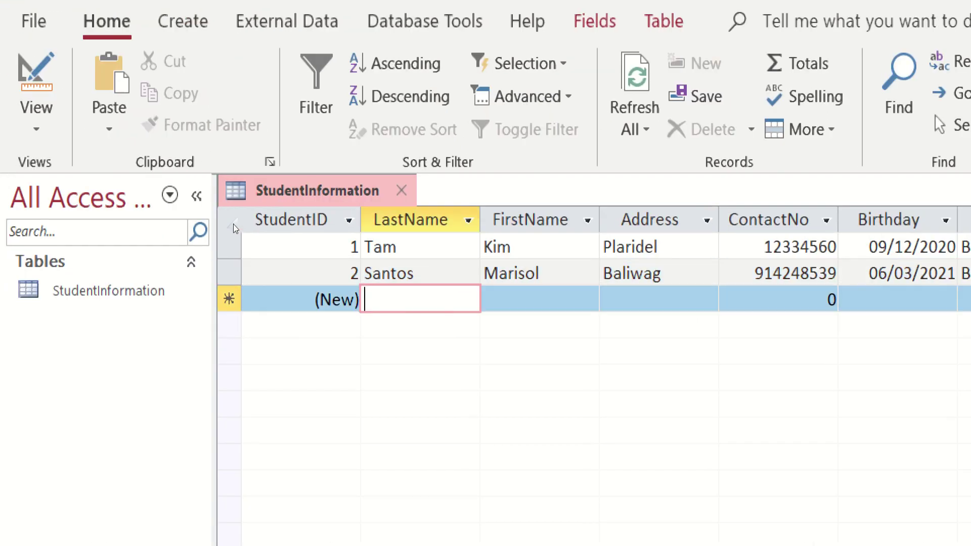
{"action": "type", "text": "a"}
Step: Fix the previous course entry, then enter record 3's last name, first name, address and contact number
{"action": "key", "text": "BackSpace"}
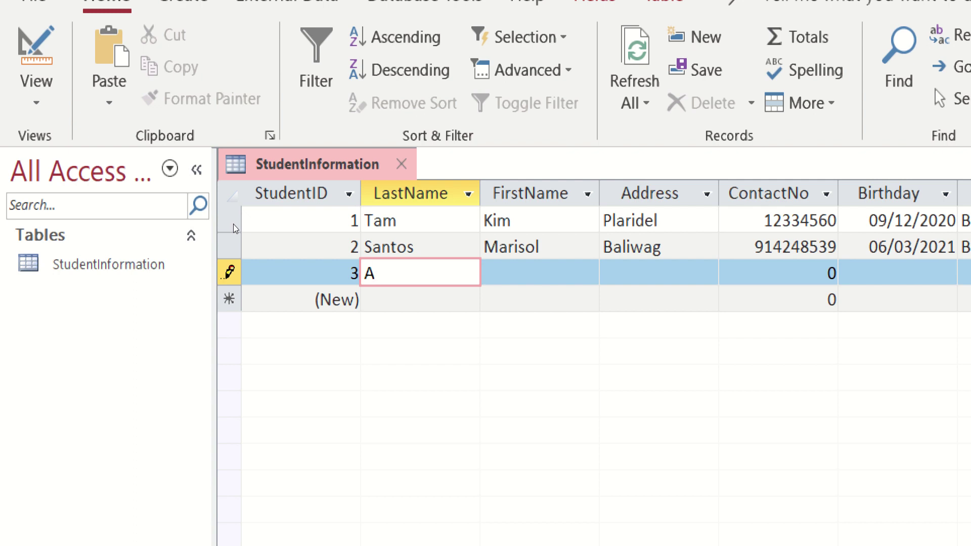
{"action": "key", "text": "Tab"}
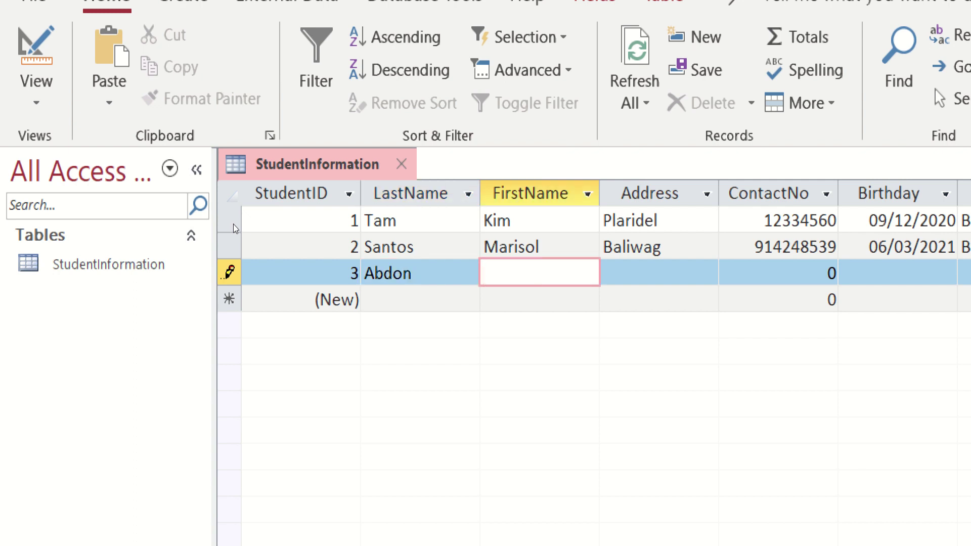
{"action": "key", "text": "Tab"}
{"action": "type", "text": "Pulilan"}
{"action": "key", "text": "Tab"}
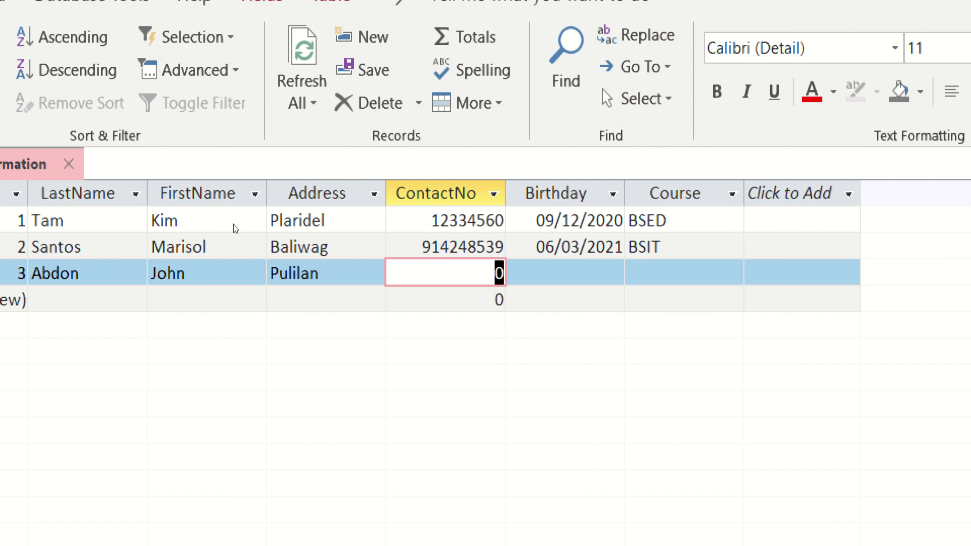
Step: Set record 3's birthday to 03/02/2021 via the calendar and course to BSED, saving the row
{"action": "key", "text": "Tab"}
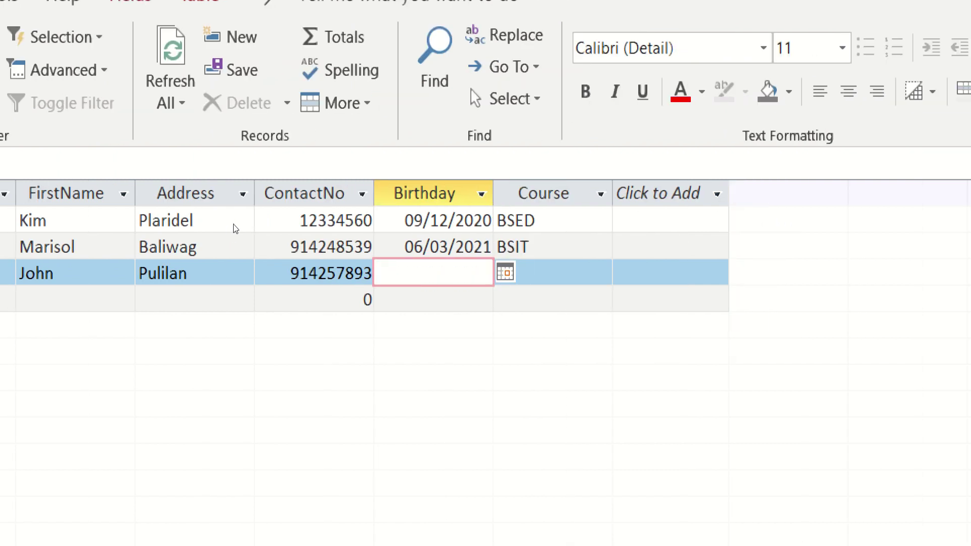
{"action": "key", "text": "alt+Down"}
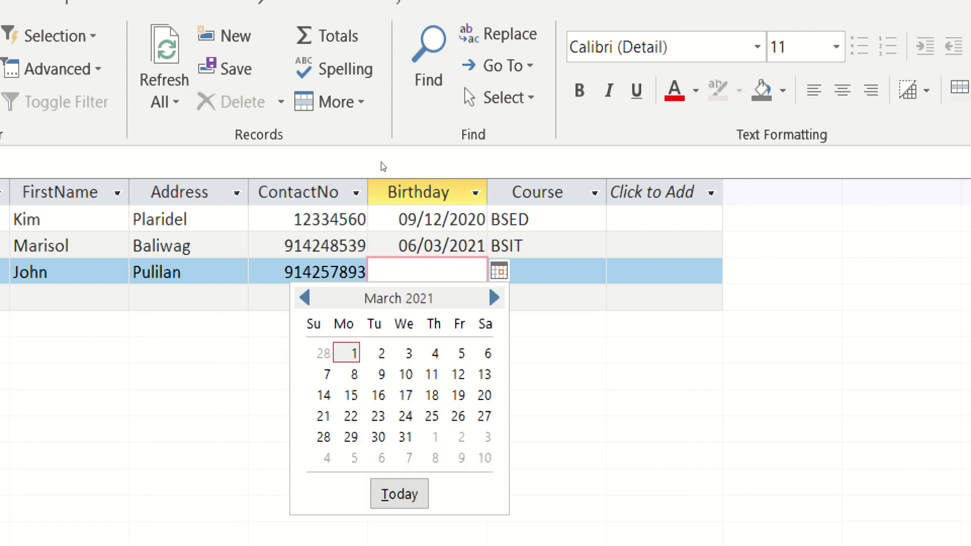
{"action": "key", "text": "Page_Up"}
{"action": "key", "text": "Right"}
{"action": "key", "text": "Right"}
{"action": "key", "text": "Return"}
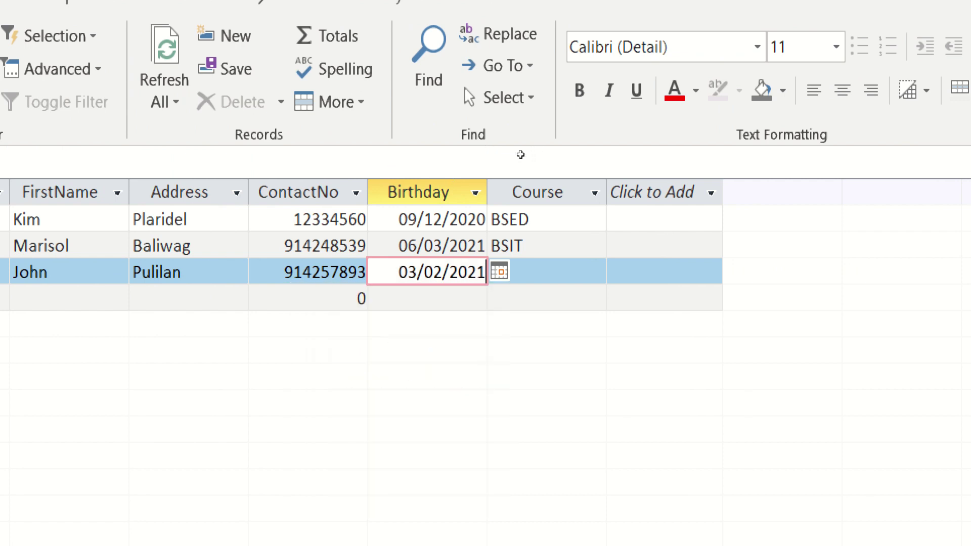
{"action": "key", "text": "Tab"}
{"action": "type", "text": "BSE"}
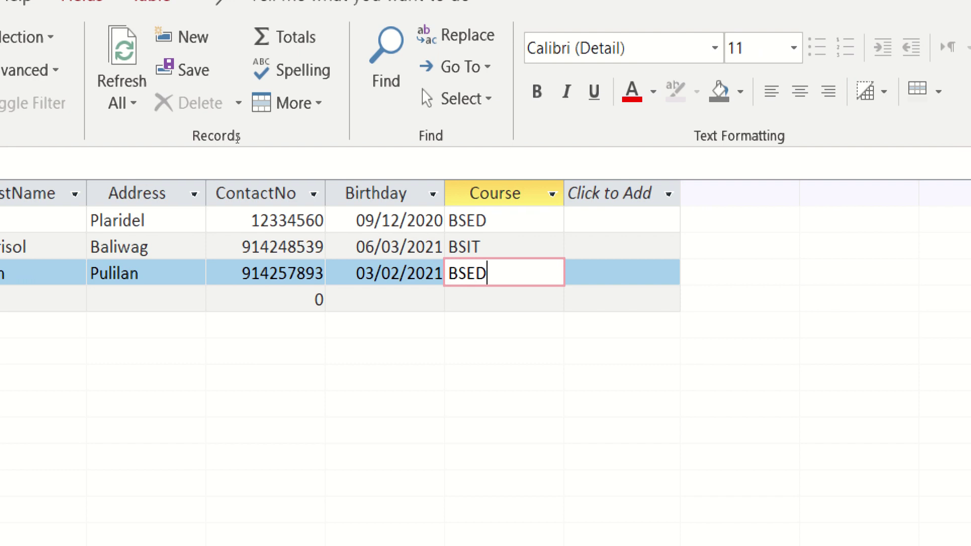
{"action": "type", "text": "D"}
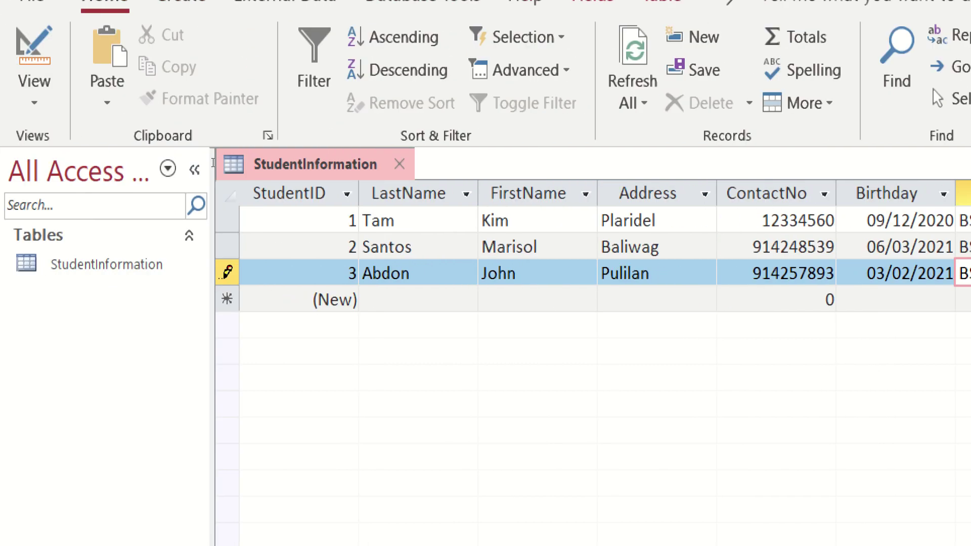
{"action": "key", "text": "Tab"}
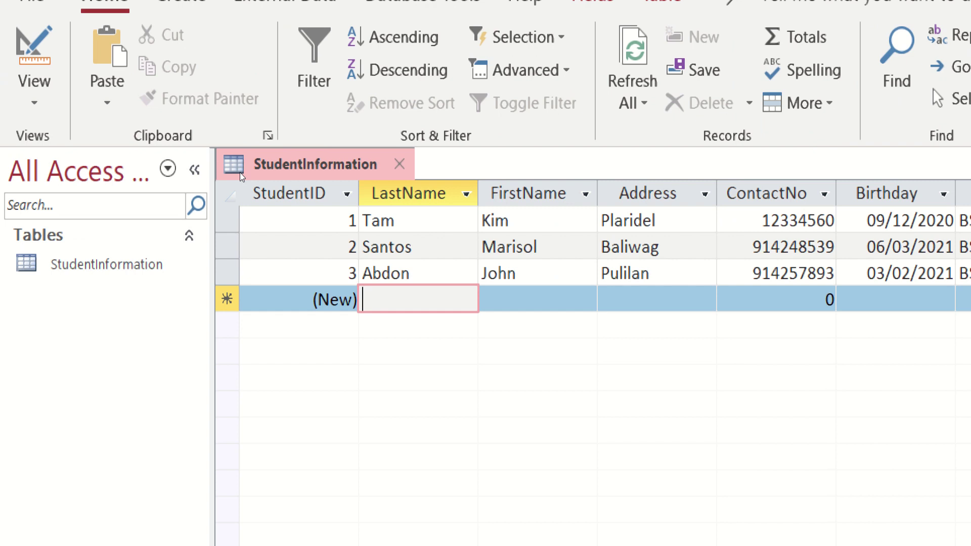
Step: Enter the fourth student's last name, first name and address, fixing a mistyped last name
{"action": "type", "text": "cRU"}
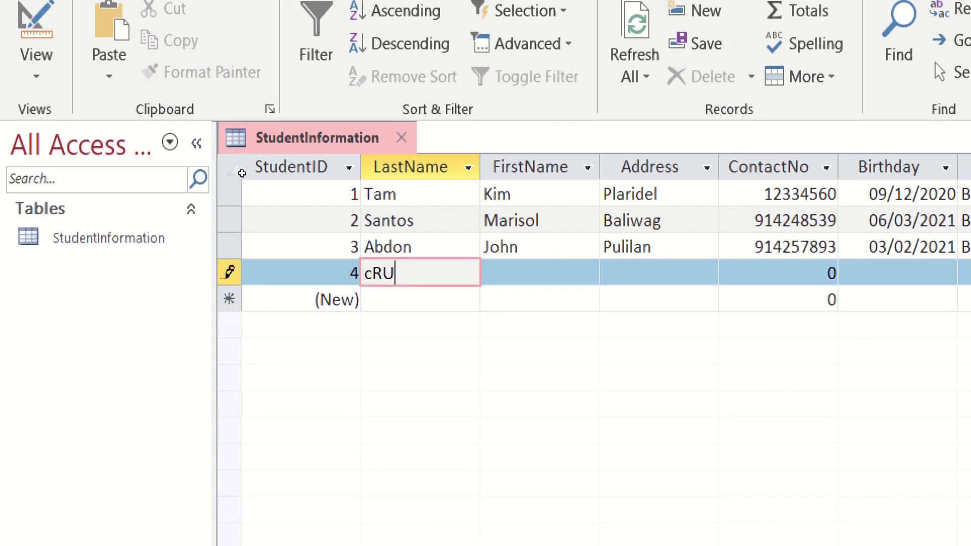
{"action": "key", "text": "BackSpace"}
{"action": "key", "text": "BackSpace"}
{"action": "key", "text": "BackSpace"}
{"action": "key", "text": "Tab"}
{"action": "key", "text": "Tab"}
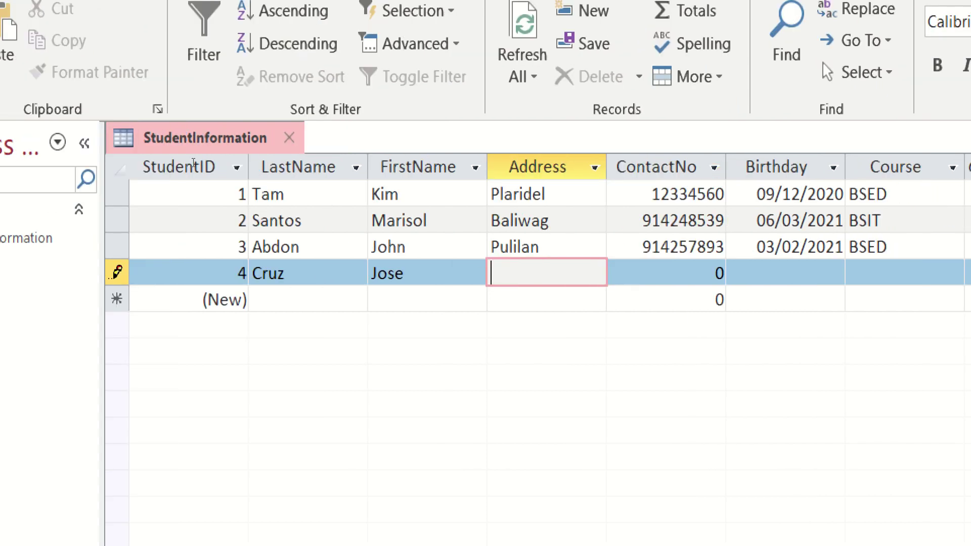
{"action": "type", "text": "Plarid"}
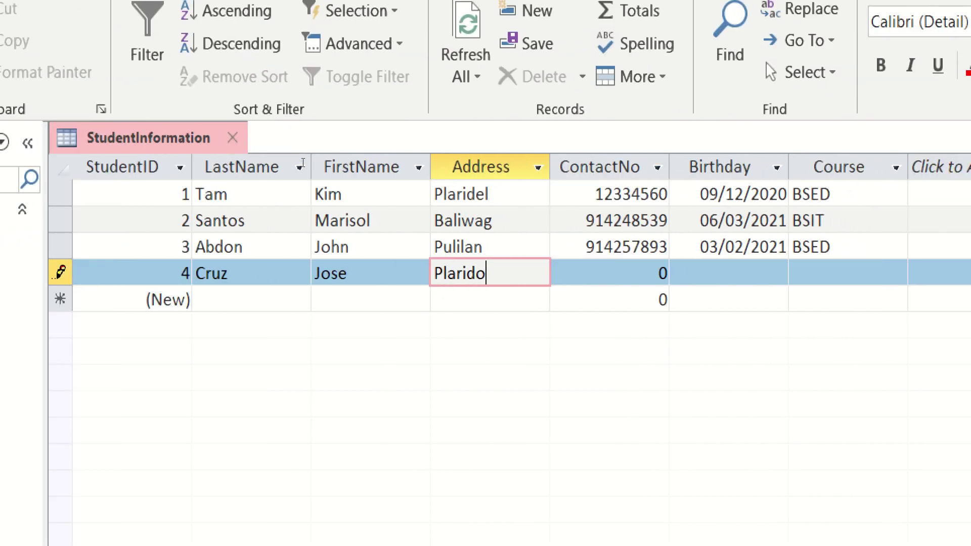
{"action": "type", "text": "el"}
{"action": "key", "text": "Tab"}
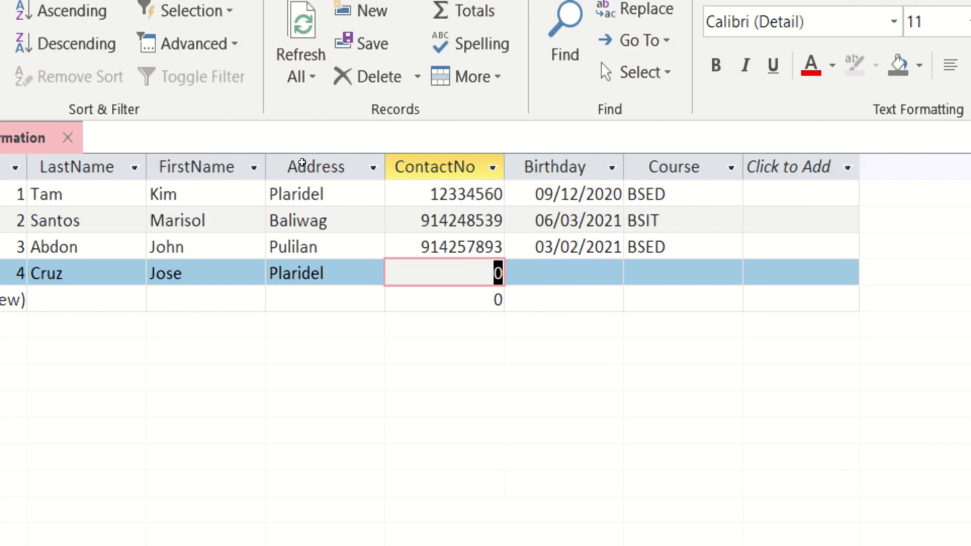
Step: Enter the contact number, dismissing the invalid-value warning and trimming the extra digit
{"action": "type", "text": "10"}
{"action": "key", "text": "BackSpace"}
{"action": "key", "text": "BackSpace"}
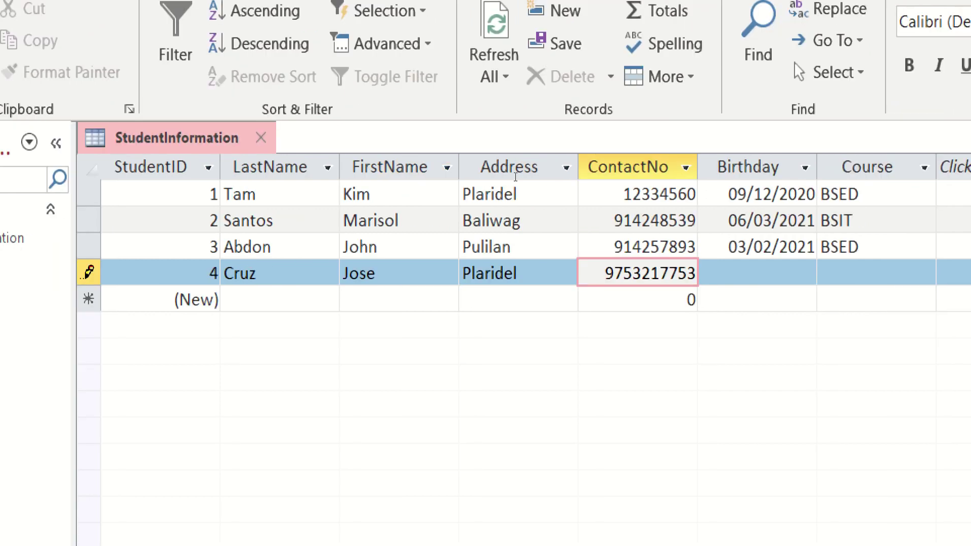
{"action": "key", "text": "Return"}
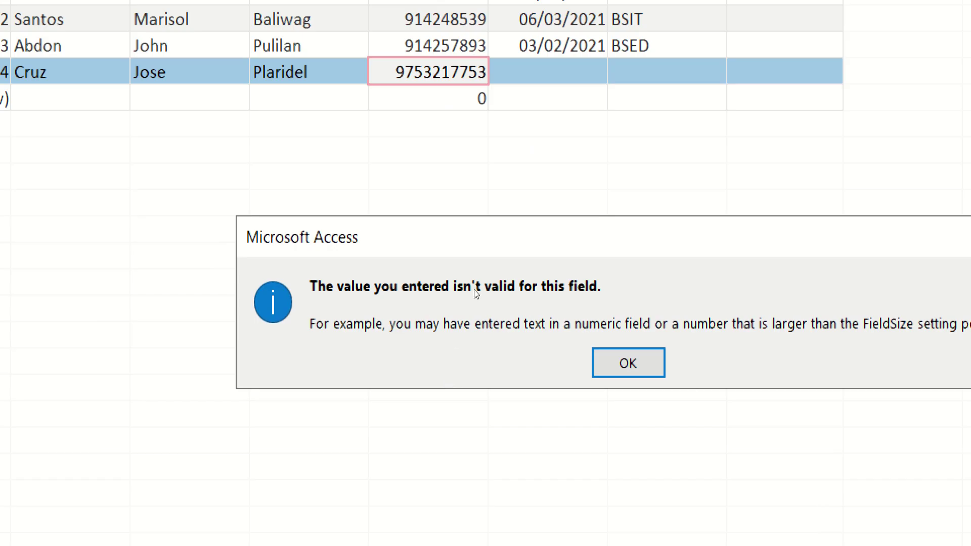
{"action": "key", "text": "Return"}
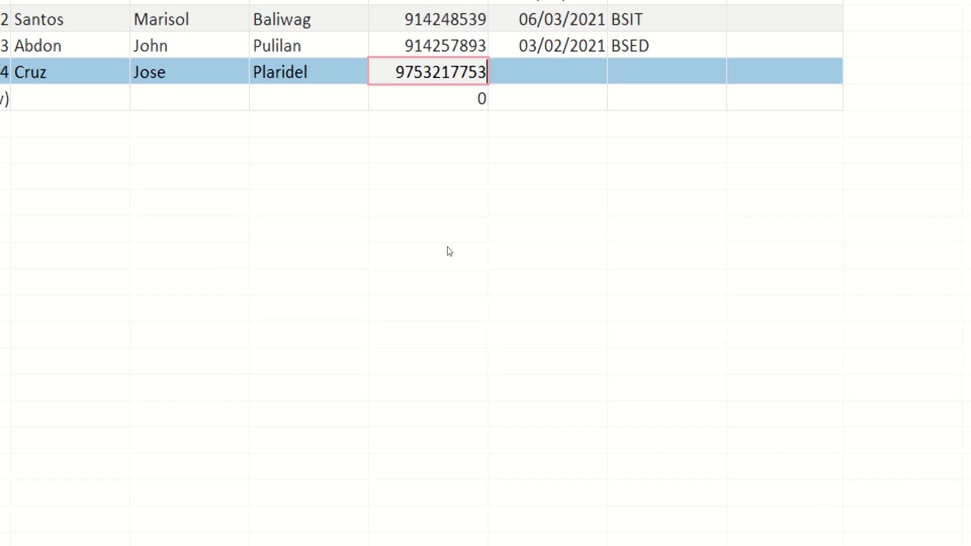
{"action": "key", "text": "BackSpace"}
Step: Pick 05/03/2021 as the birthday from the calendar and enter course BSIT
{"action": "key", "text": "Return"}
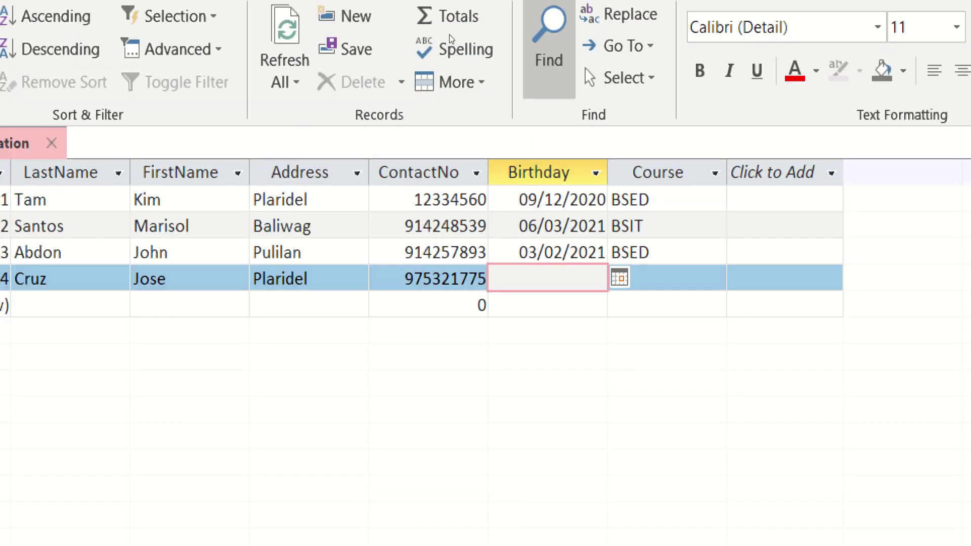
{"action": "left_click", "coordinate": [619, 265]}
{"action": "left_click", "coordinate": [574, 347]}
{"action": "key", "text": "Return"}
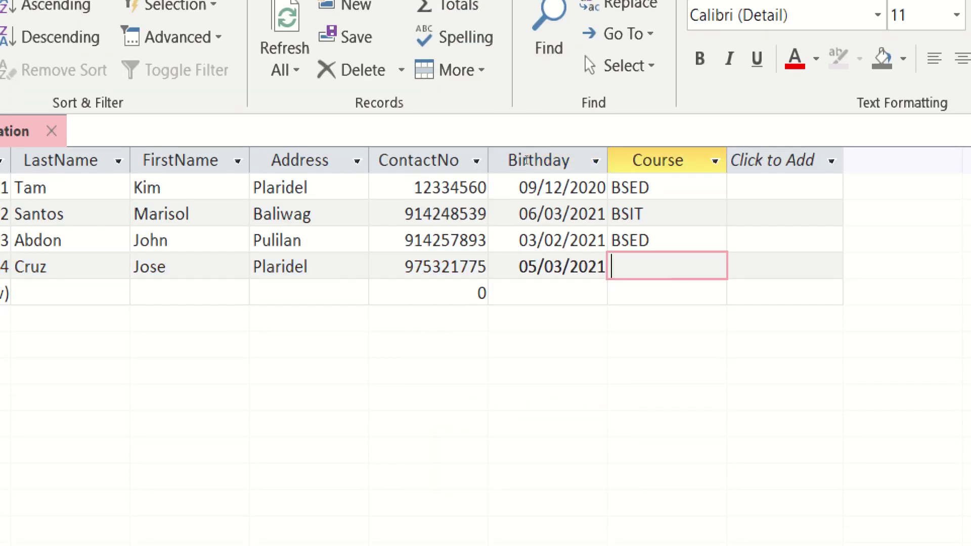
{"action": "type", "text": "BSIT"}
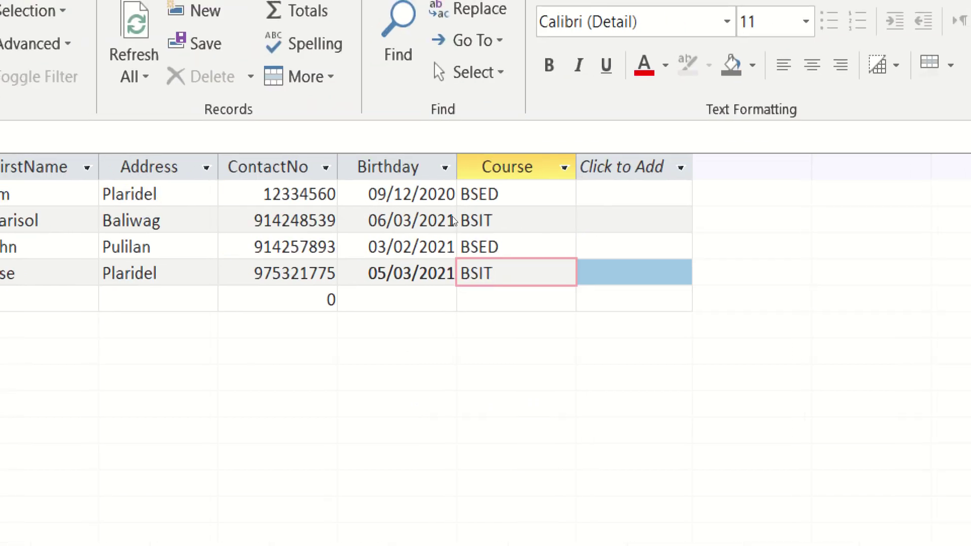